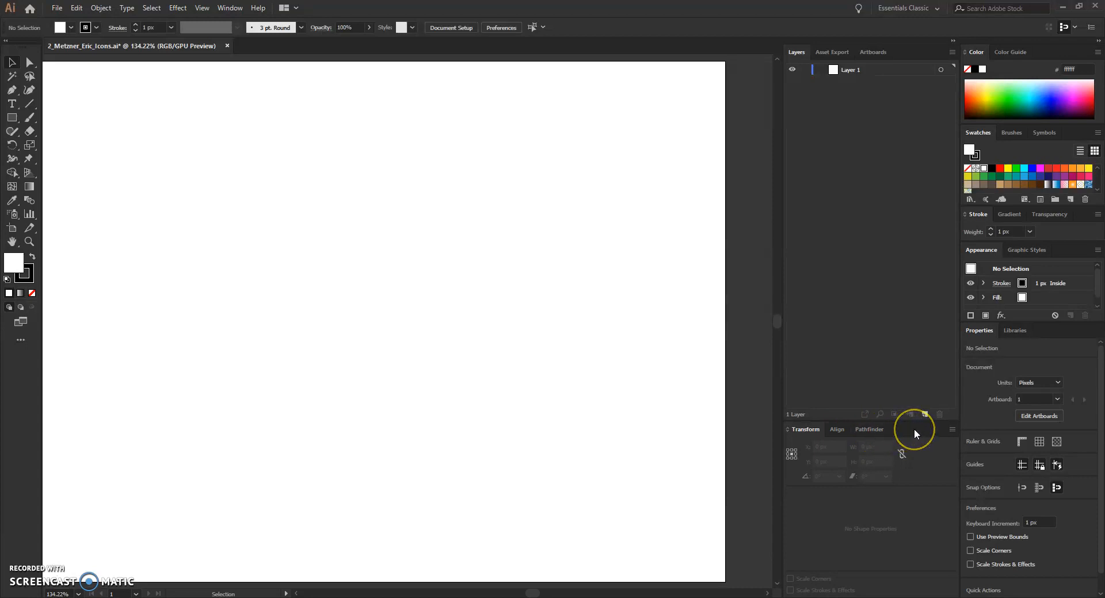
Step: Detach the Transform panel group onto the canvas and close it
left_click_drag(912, 430, 498, 229)
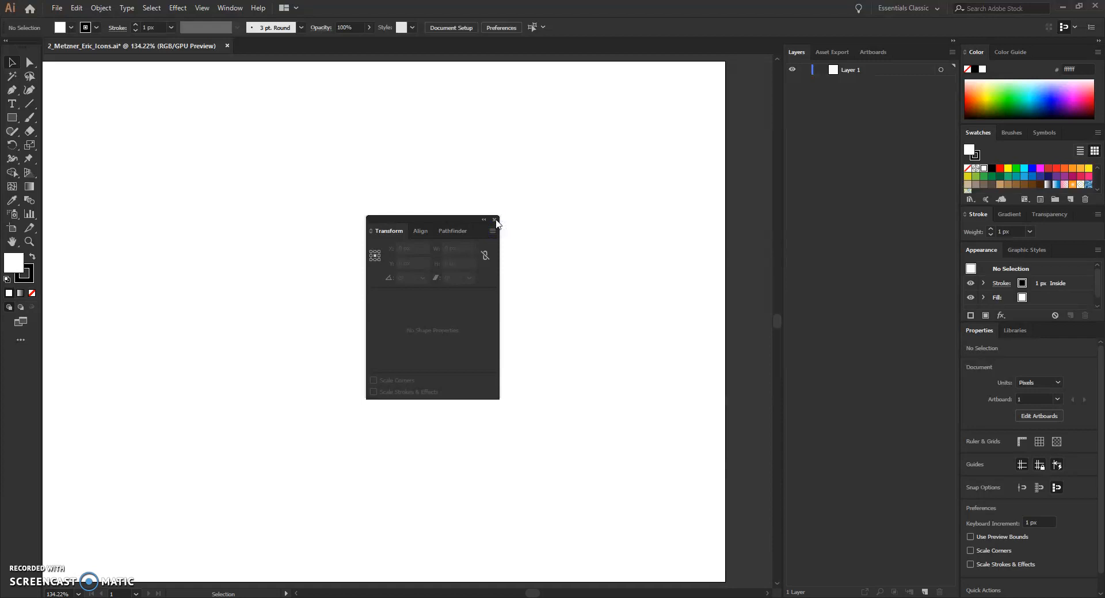
left_click(495, 220)
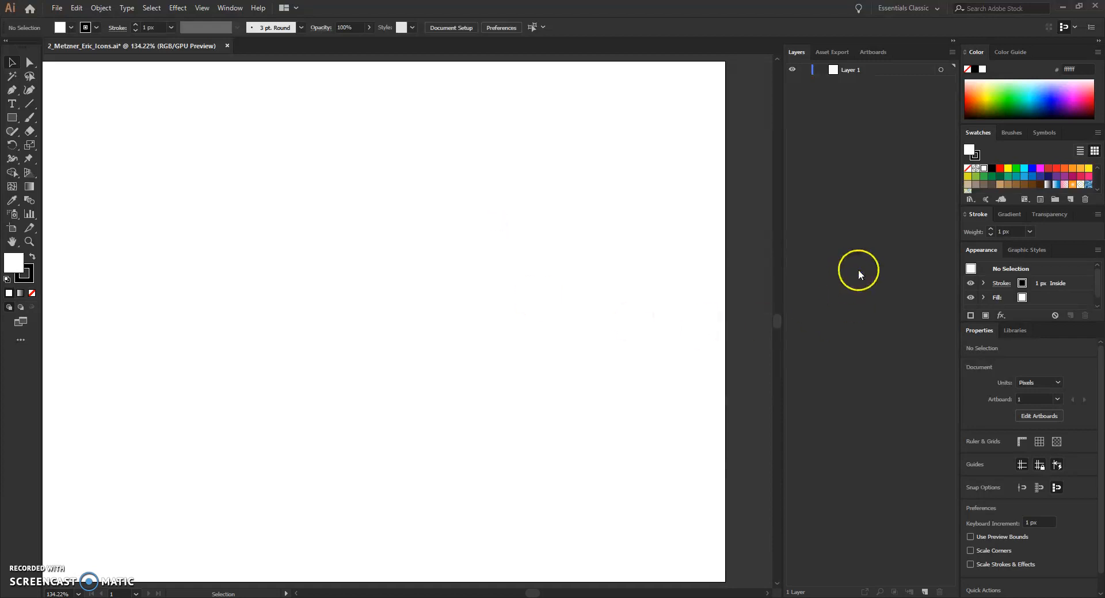
Step: Open the Align panel and dock its panel group beneath the Layers panel
left_click(232, 10)
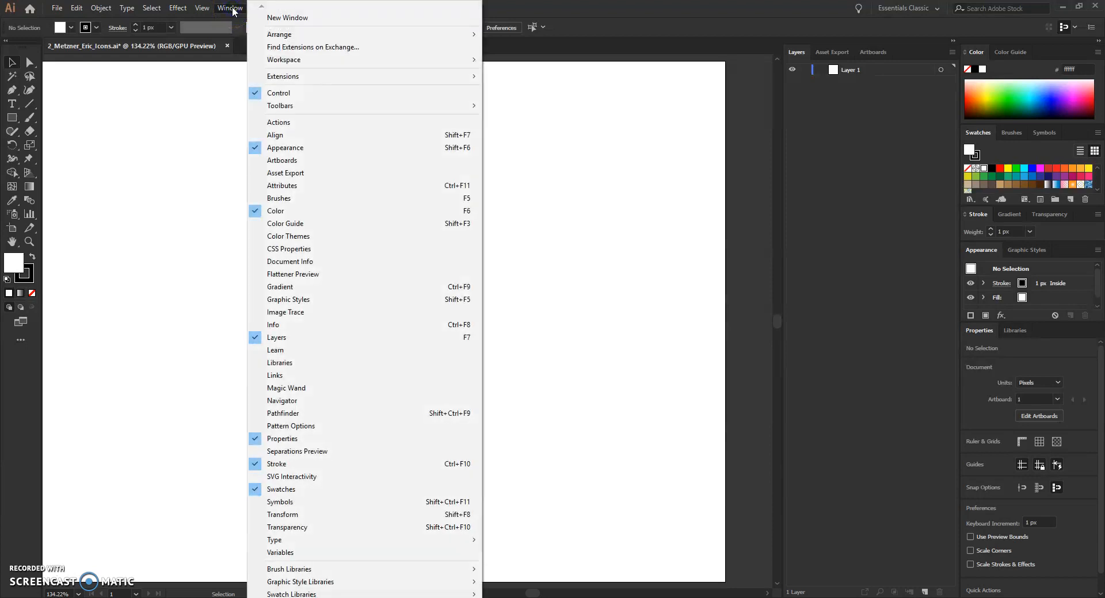
left_click(276, 135)
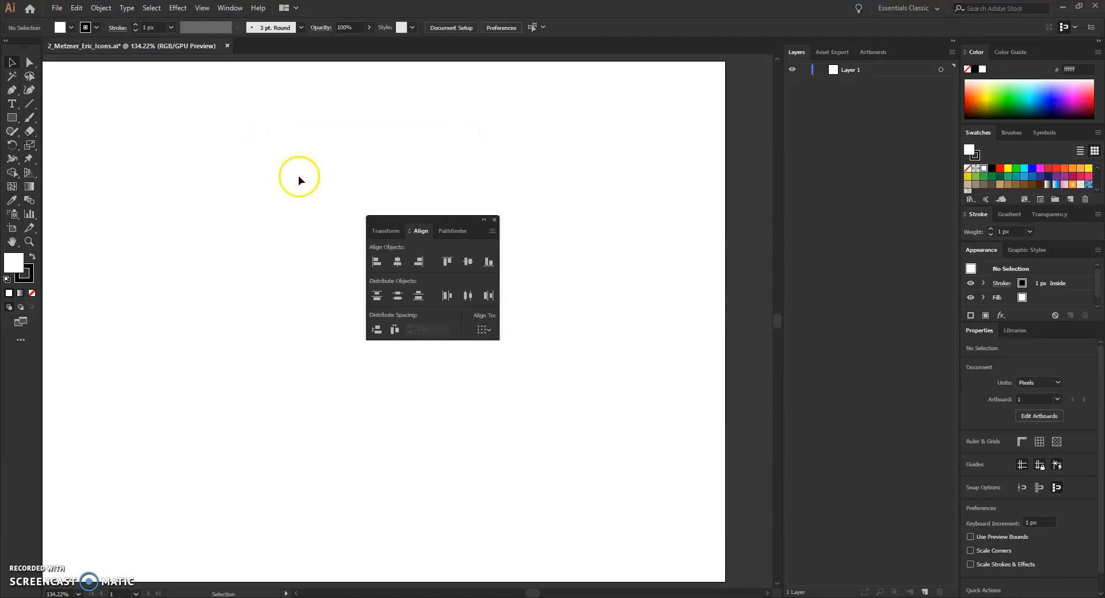
left_click_drag(438, 221, 878, 585)
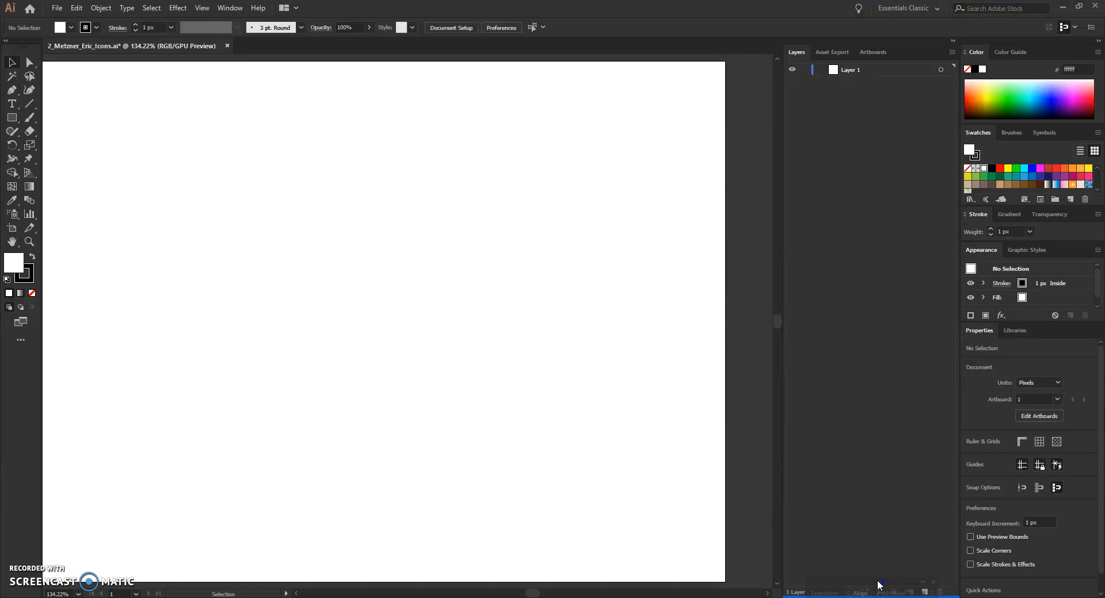
left_click_drag(879, 585, 879, 585)
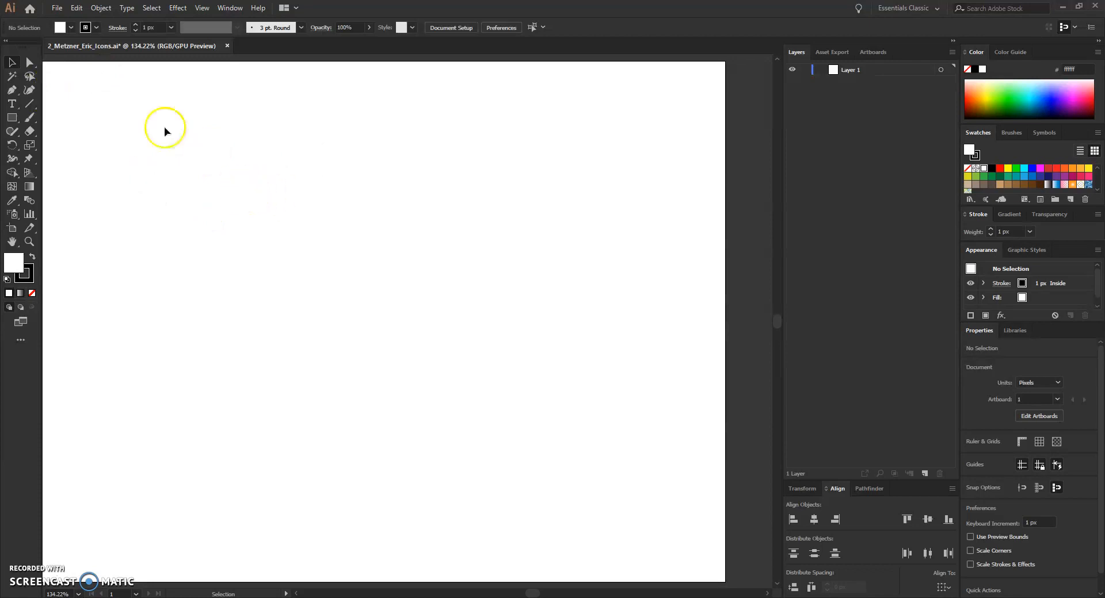
Step: Set the Guides & Grid preferences to a gridline every 1 px with 1 subdivision
left_click(57, 8)
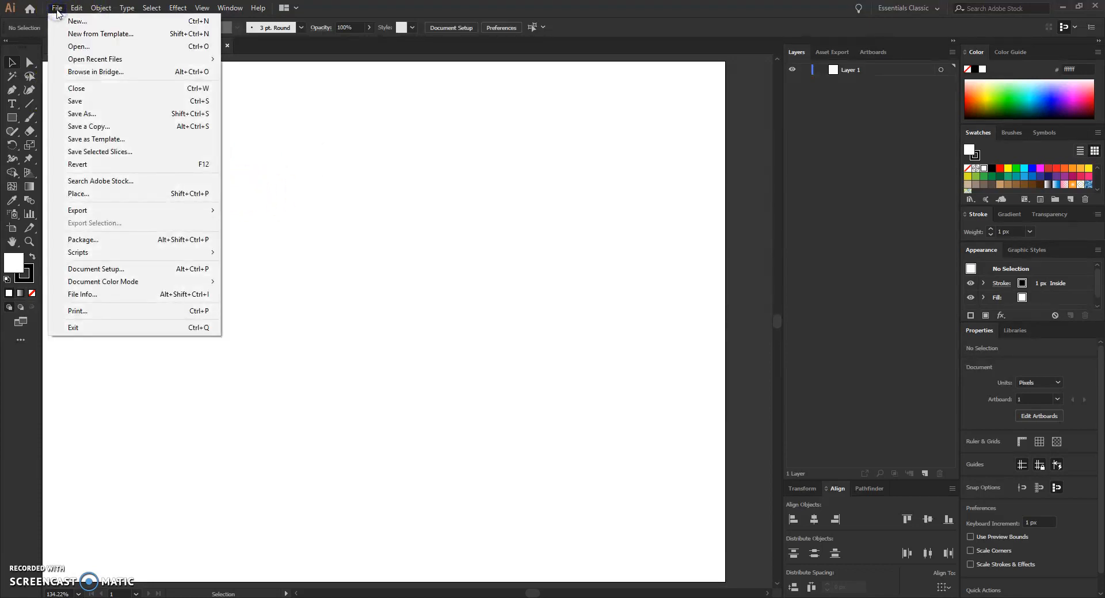
left_click(76, 8)
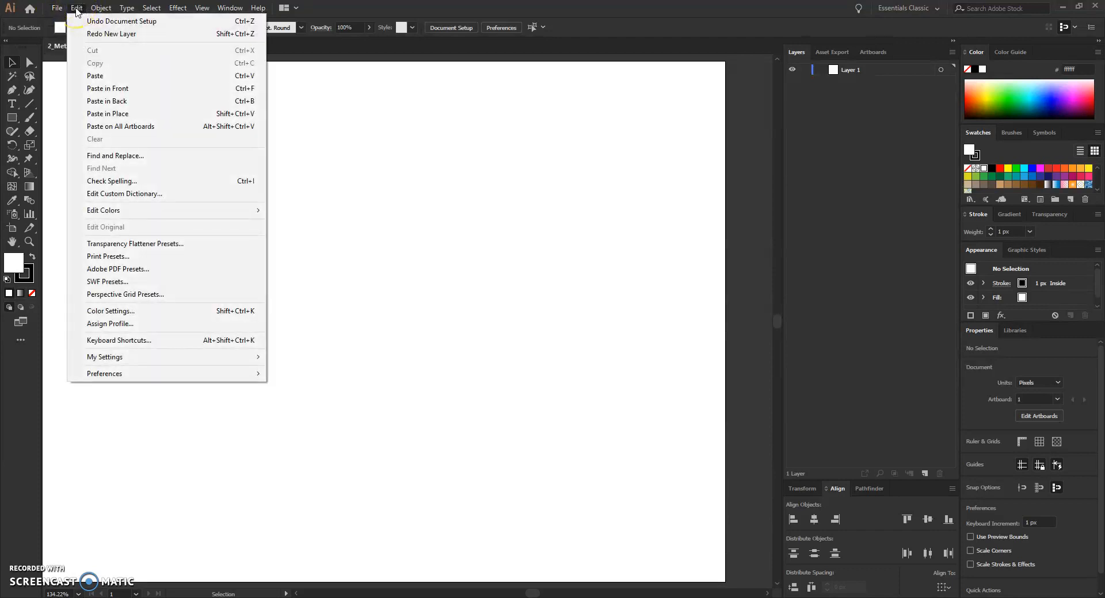
mouse_move(126, 375)
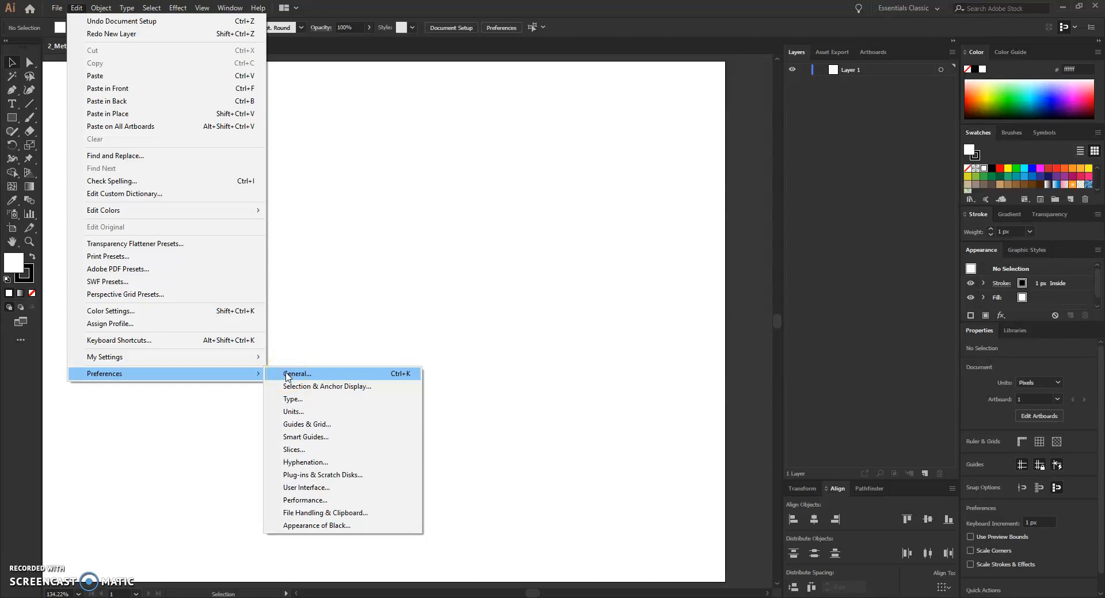
left_click(324, 426)
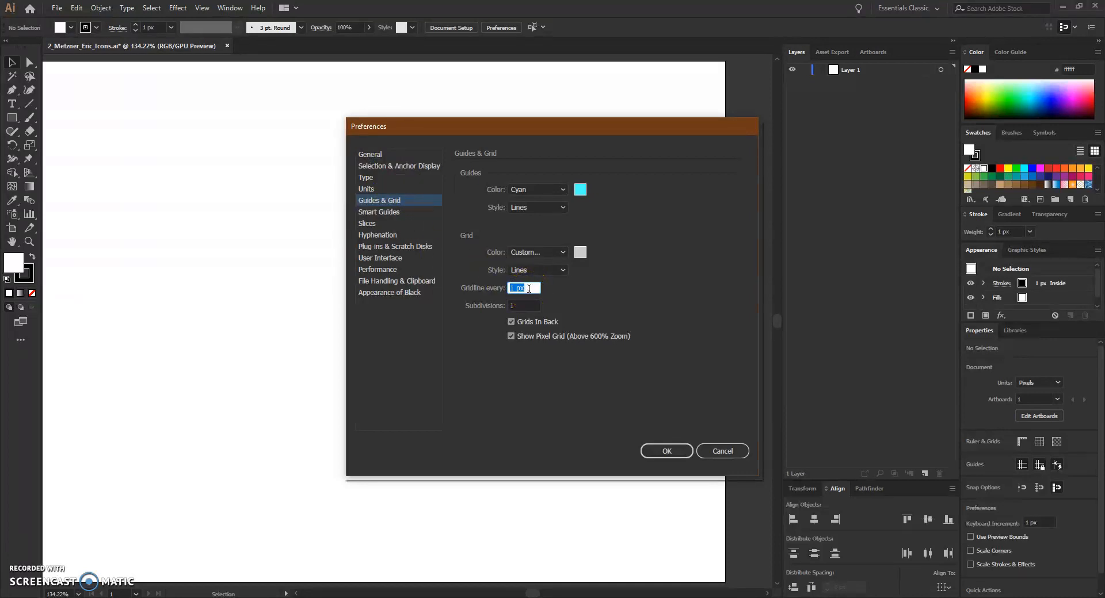
left_click_drag(531, 288, 467, 280)
type("20")
left_click(478, 288)
type("1")
key("Tab")
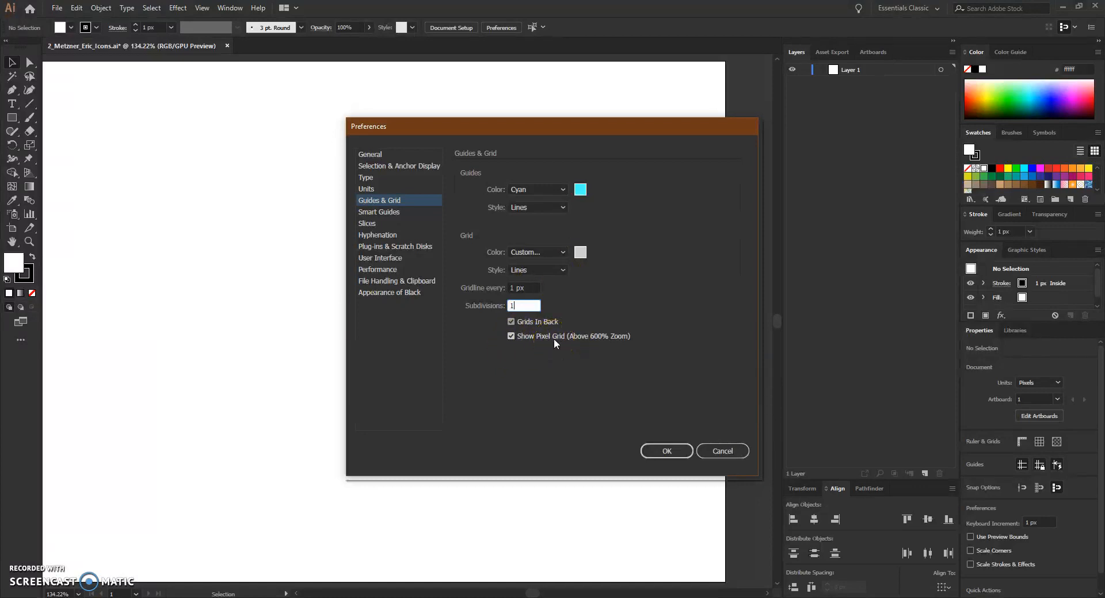
left_click(605, 342)
left_click(663, 451)
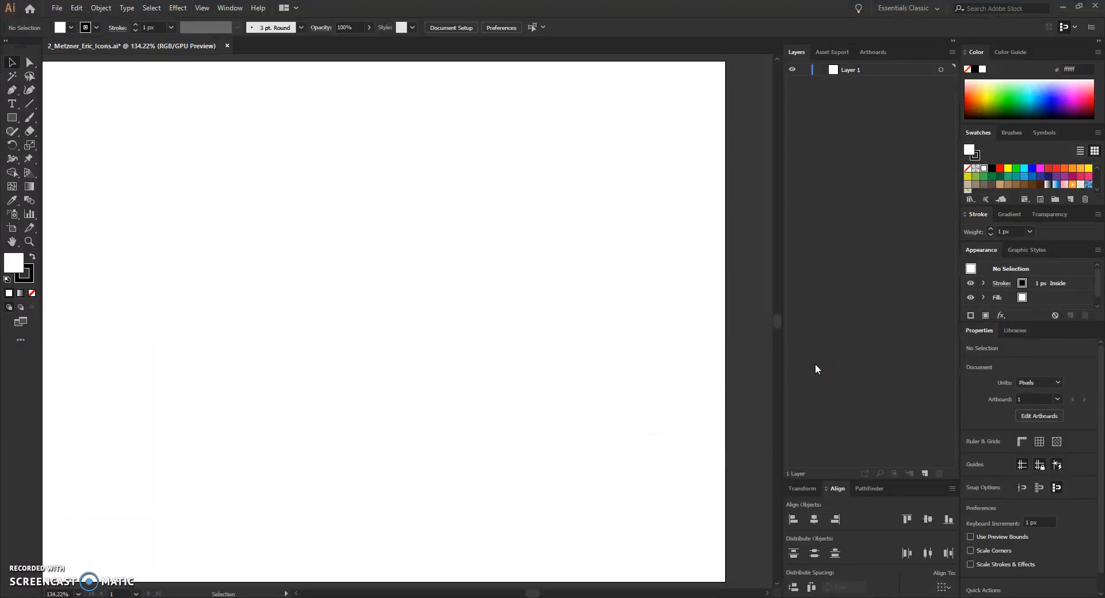
Step: Fit the artboard in the window, switch to the Direct Selection tool, and save the document
key("ctrl+0")
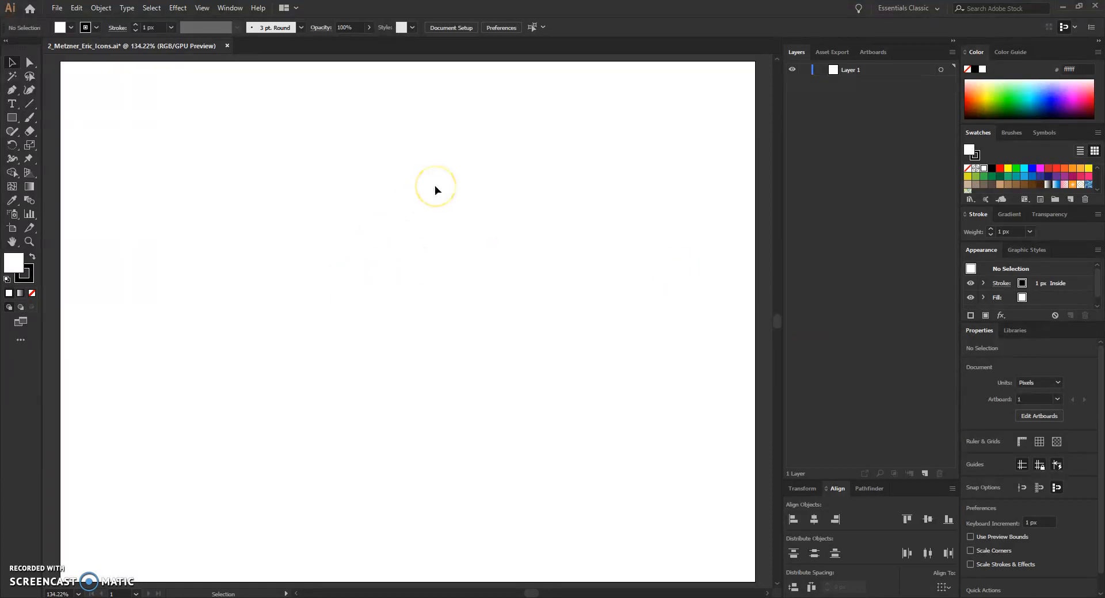
key("a")
key("ctrl+s")
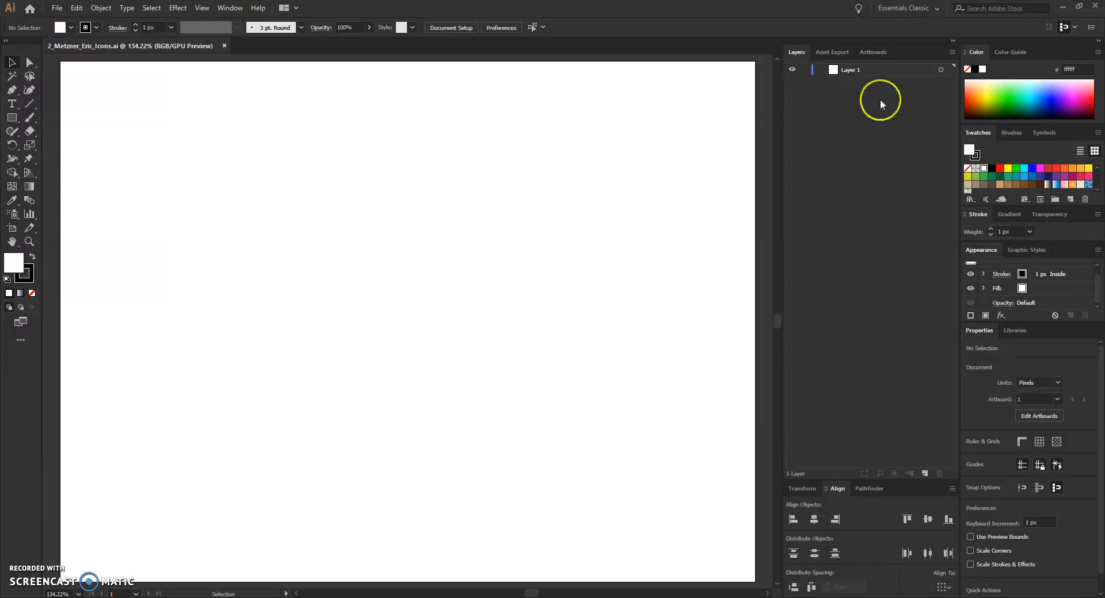
Step: Select Layer 1 and add five new layers above it
left_click(876, 72)
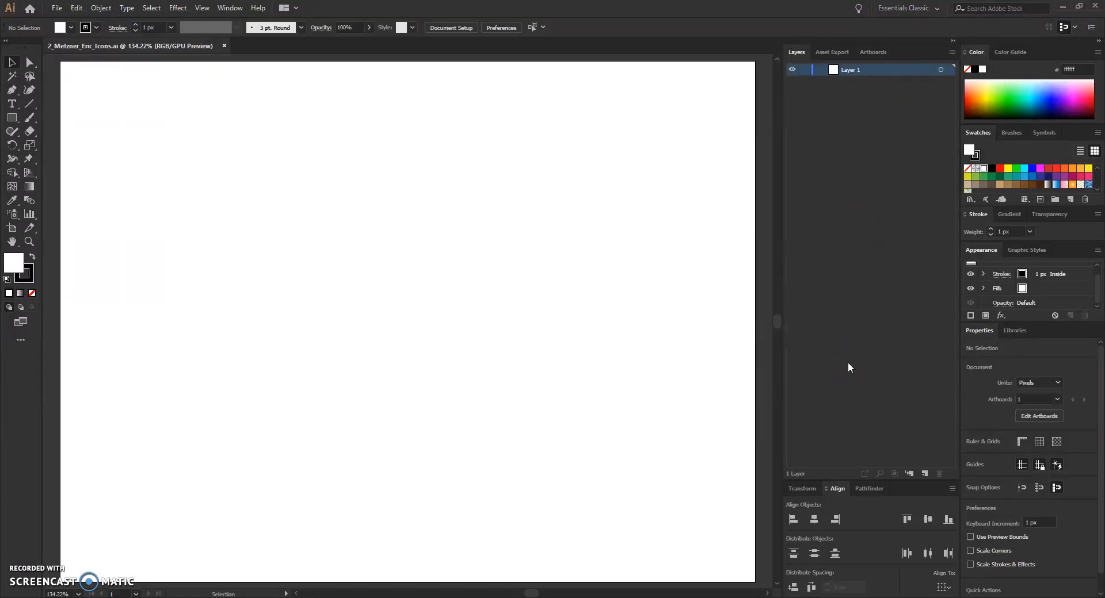
left_click(925, 474)
left_click(924, 474)
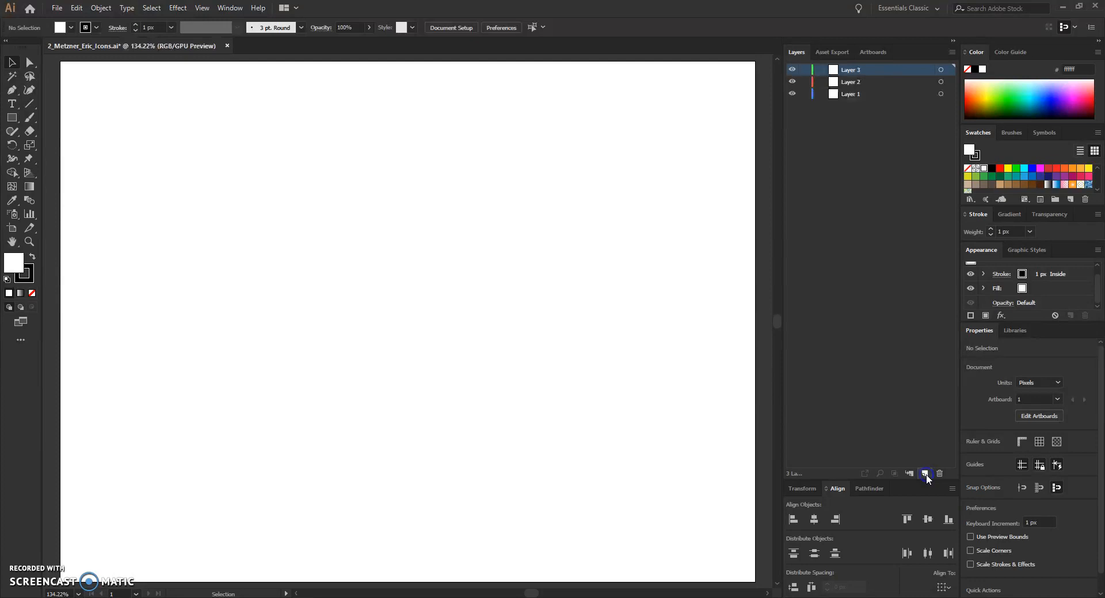
left_click(925, 474)
left_click(924, 474)
left_click(925, 474)
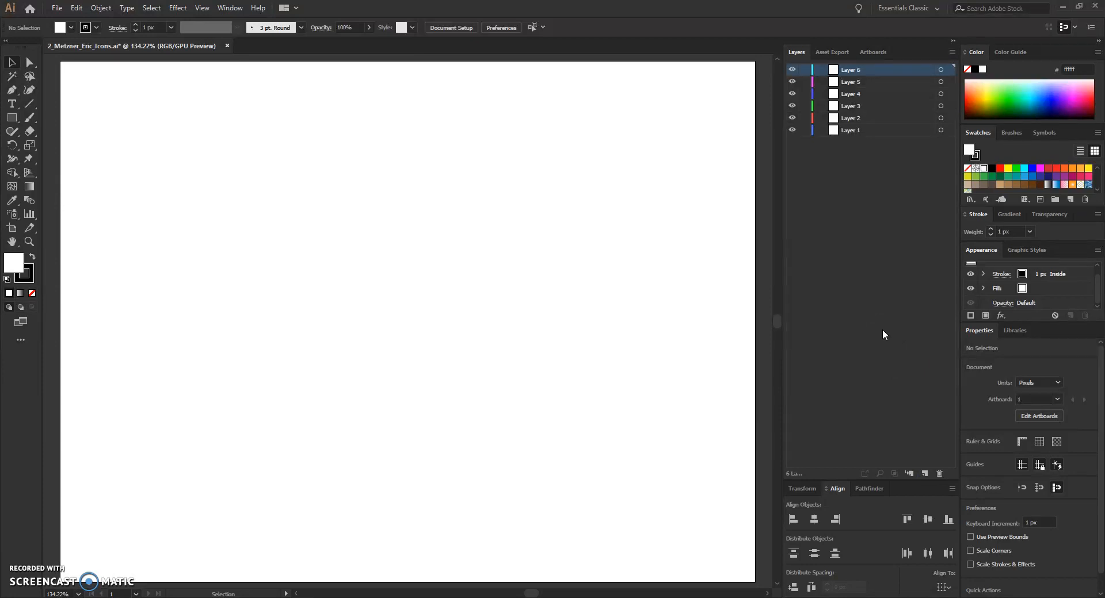
Step: Rename Layer 1 as Reference Grids
left_click(855, 131)
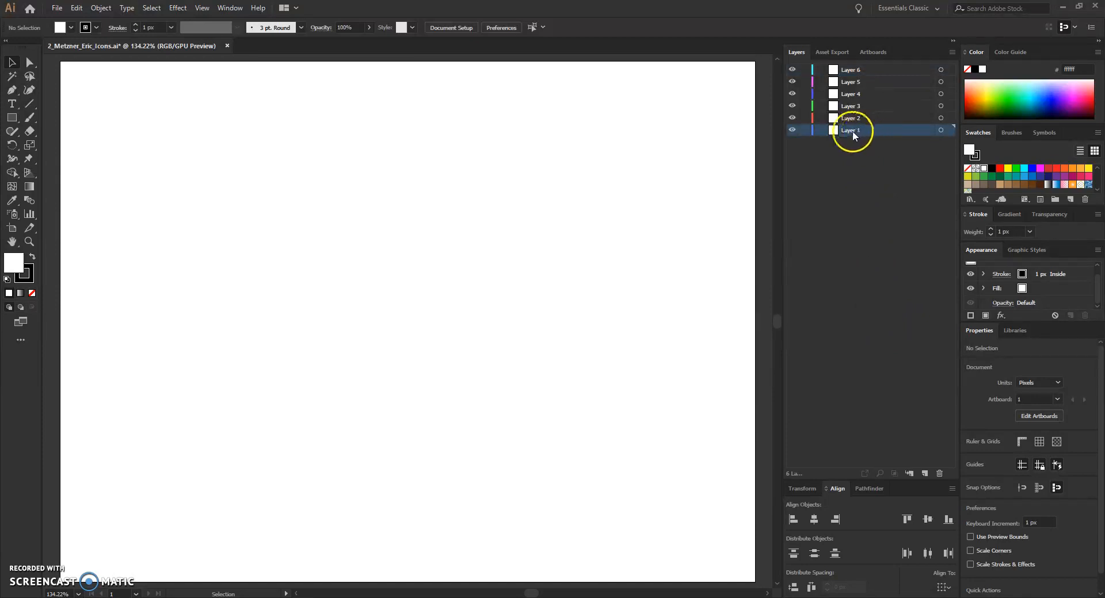
double_click(851, 130)
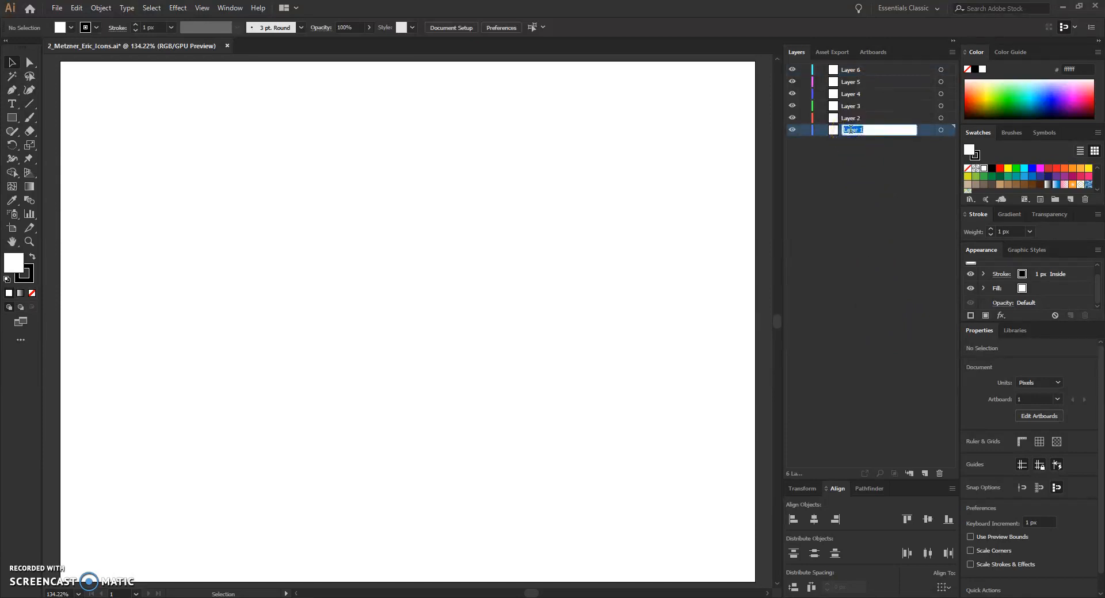
type("Reference Grids")
key("Return")
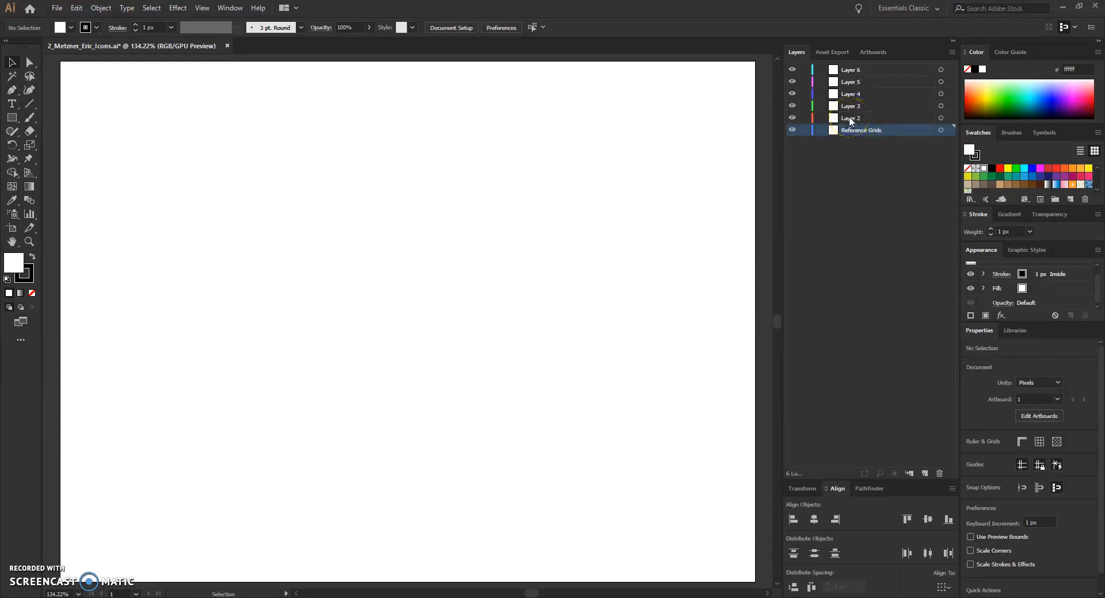
Step: Rename Layer 2 as Battery and Layer 3 as Settings
double_click(849, 117)
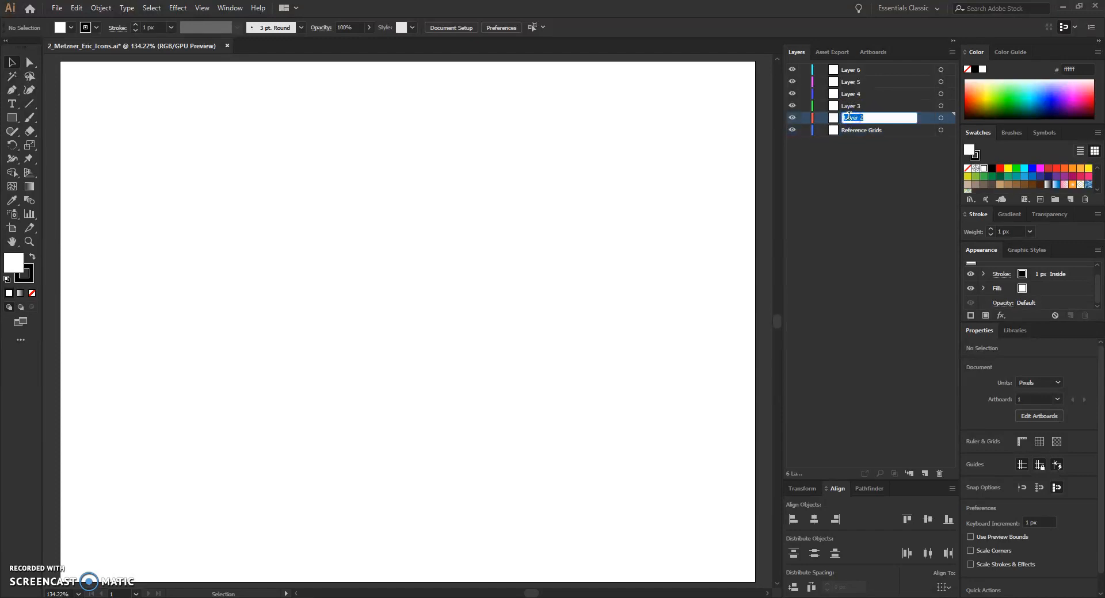
type("Battery")
key("Return")
double_click(851, 106)
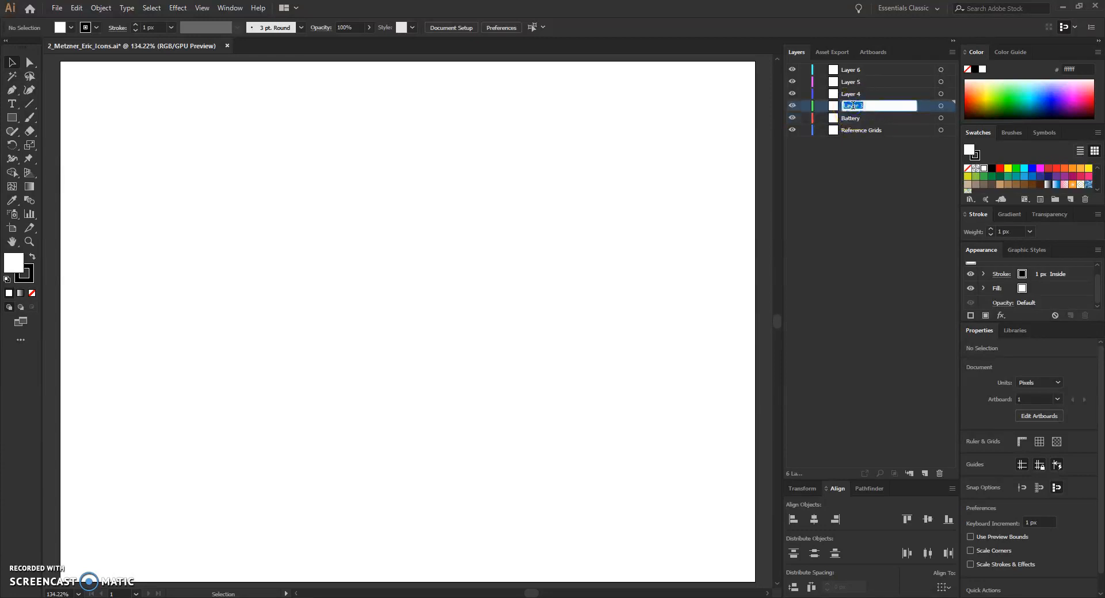
type("Settings")
key("Return")
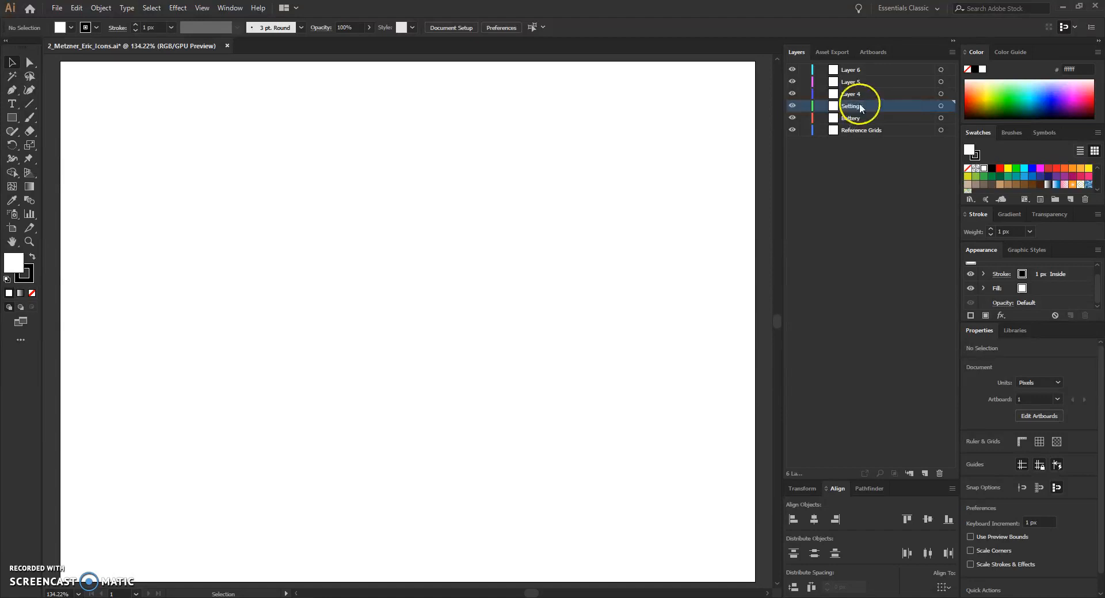
Step: Rename Layer 4 as Messaging and Layer 5 as Alarm
left_click(856, 97)
double_click(855, 96)
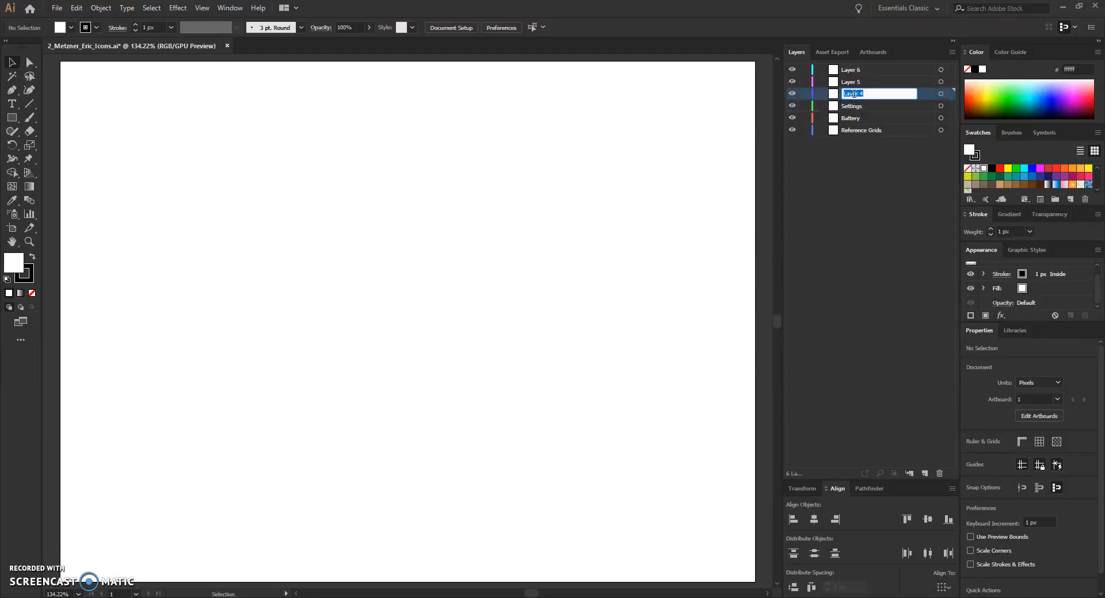
type("Messaging")
left_click(885, 190)
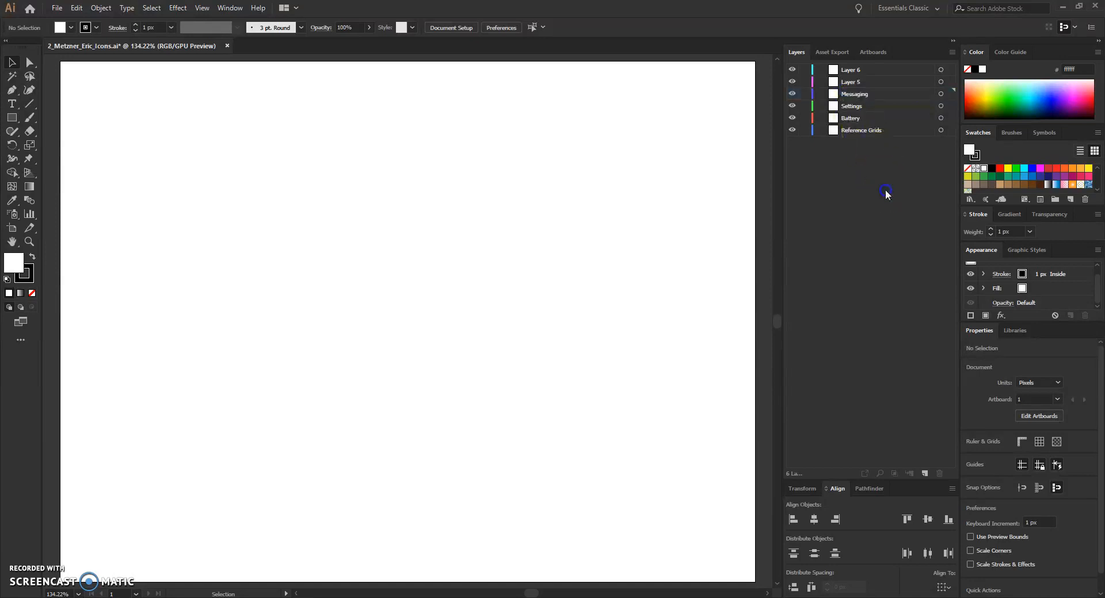
double_click(851, 80)
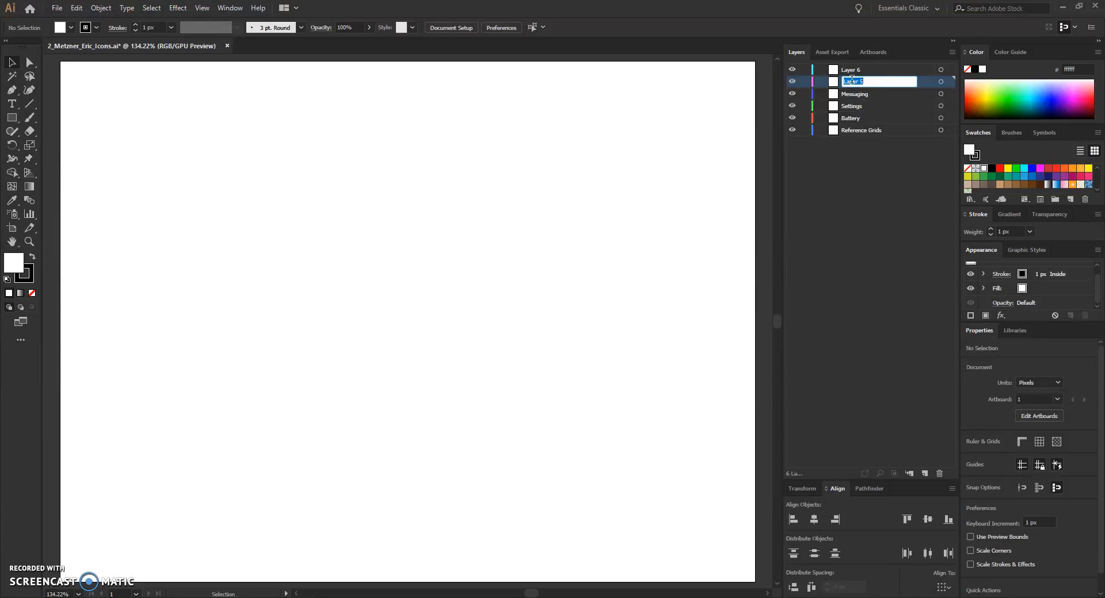
type("Alarm")
key("Return")
Step: Rename the top layer as Photos and save the document
double_click(850, 70)
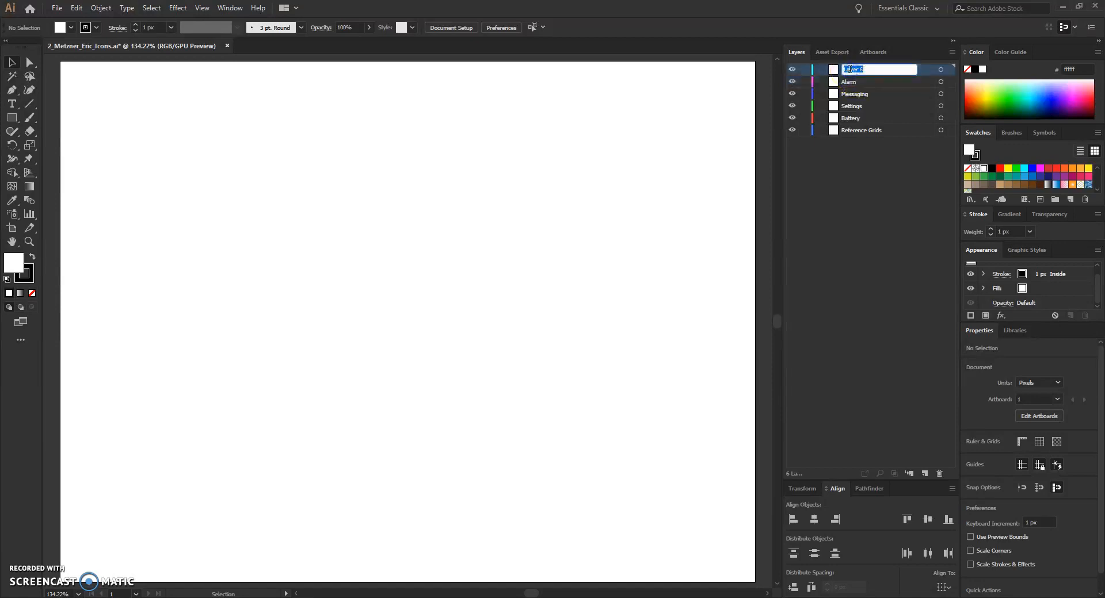
type("Photos")
key("Return")
left_click(858, 172)
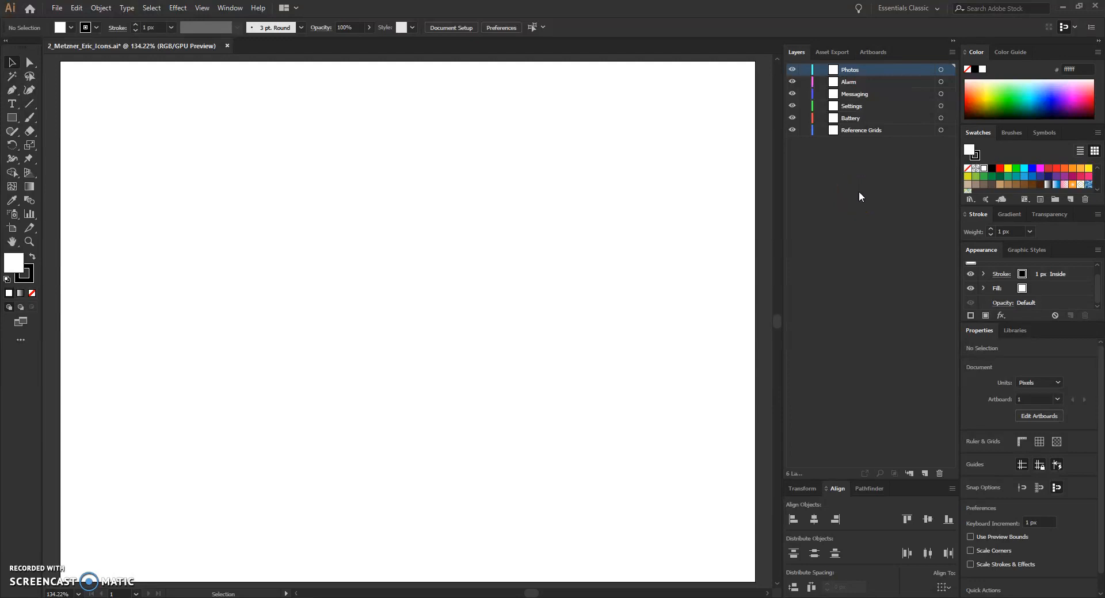
key("ctrl+s")
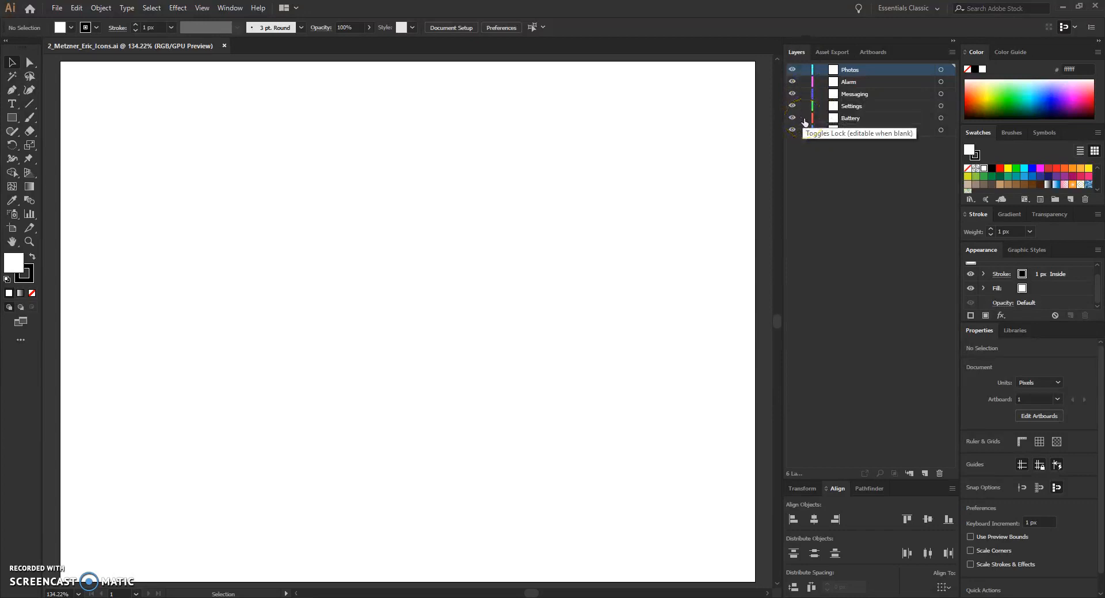
Step: Lock the Photos, Alarm, Messaging, Settings and Battery layers
left_click(792, 70)
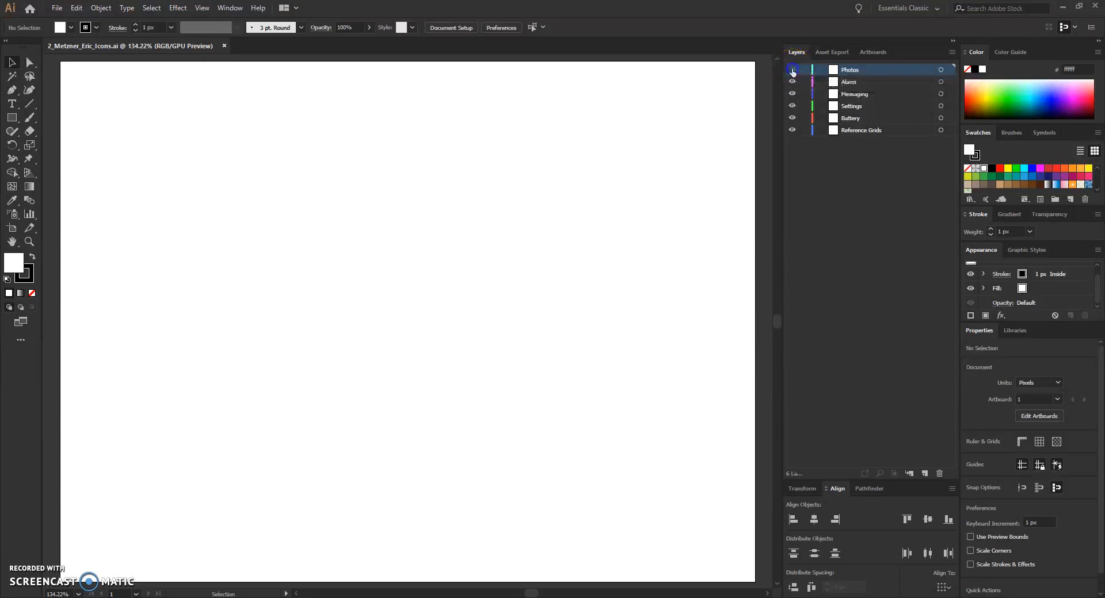
left_click(804, 71)
left_click(805, 82)
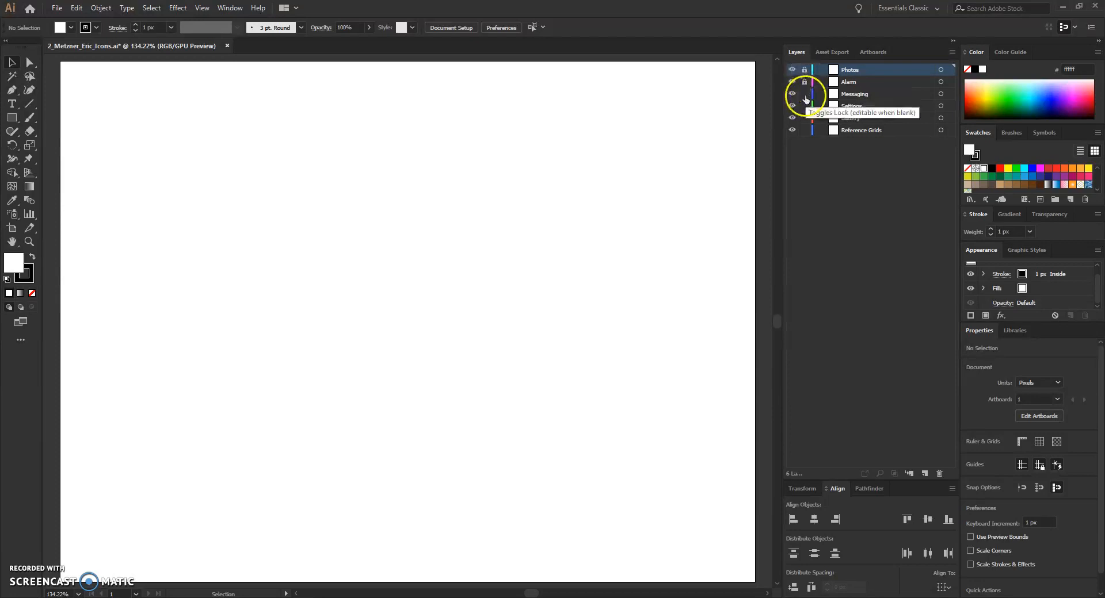
left_click(804, 94)
left_click(805, 106)
left_click(804, 118)
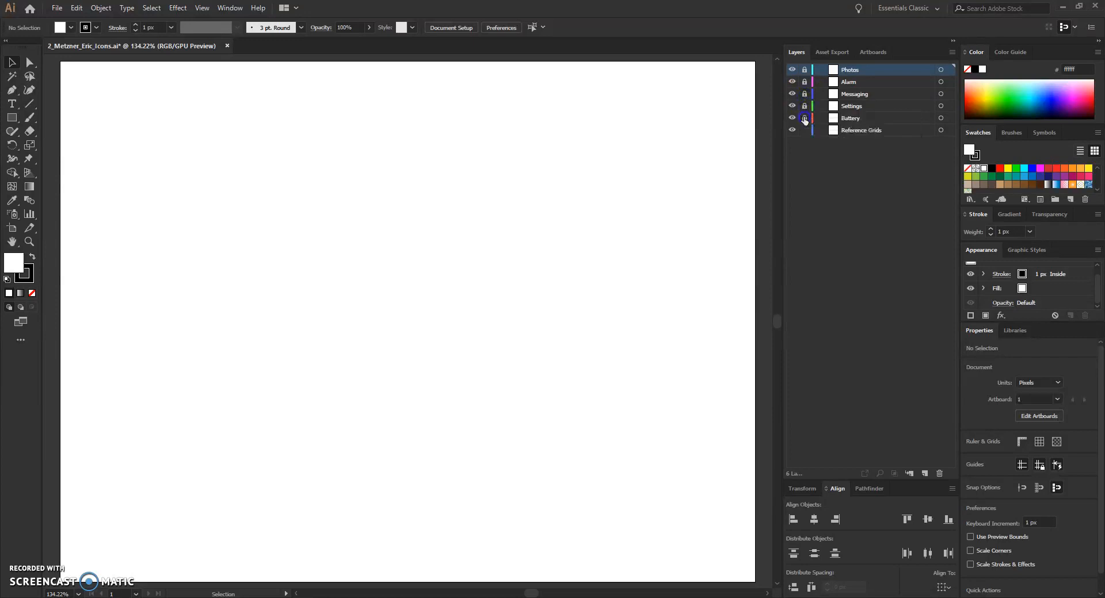
Step: Make Reference Grids the active layer and save the document
left_click(890, 132)
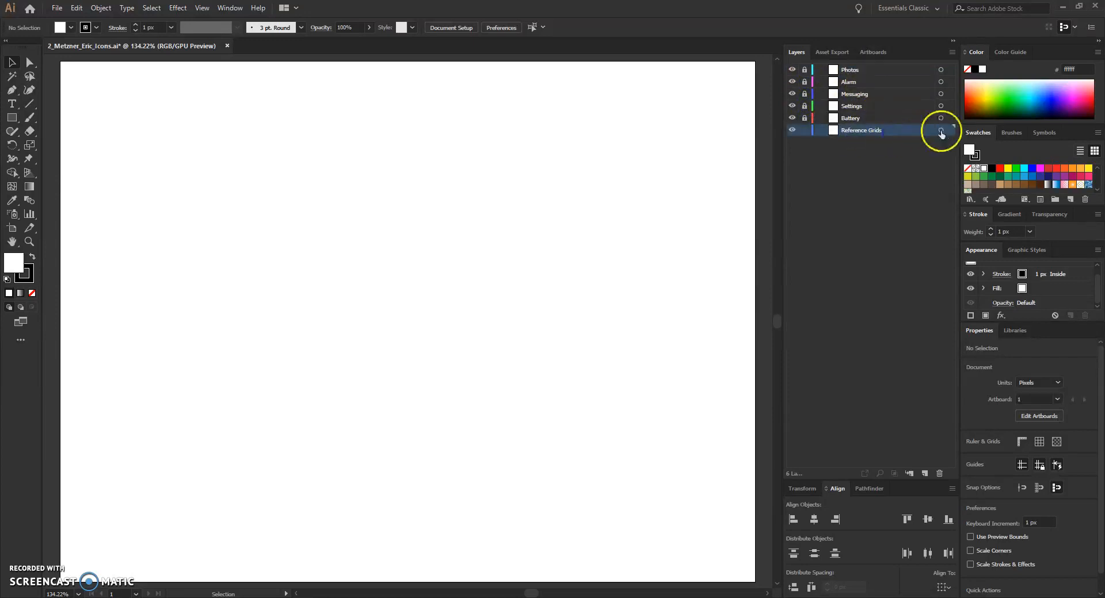
left_click(903, 130)
key("ctrl+s")
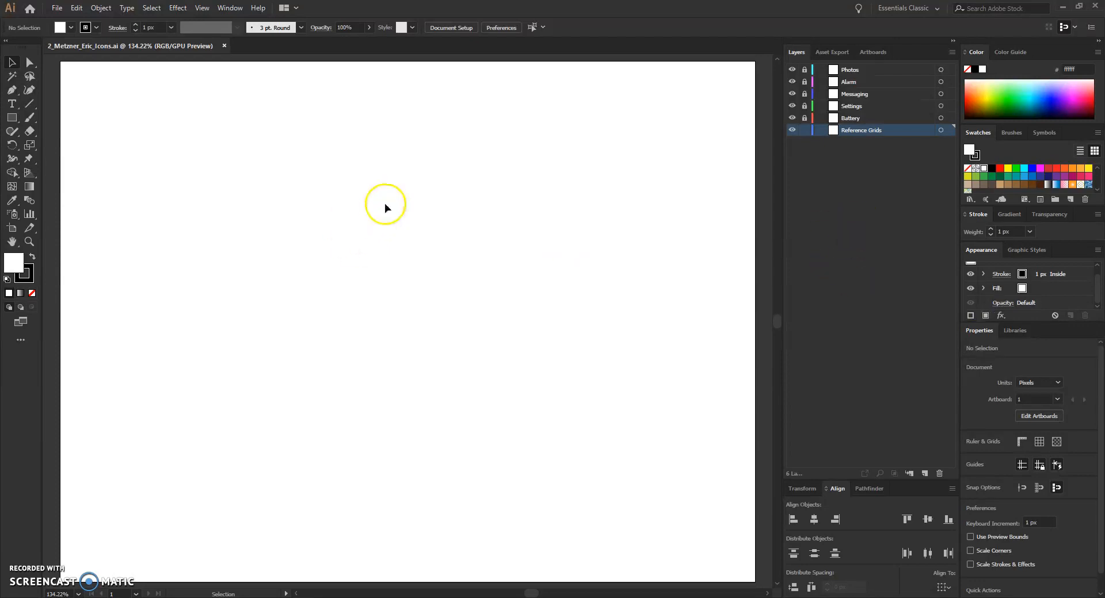
Step: Select the Rectangle tool, set the fill colour to #f15a24 and the stroke to none
left_click(13, 118)
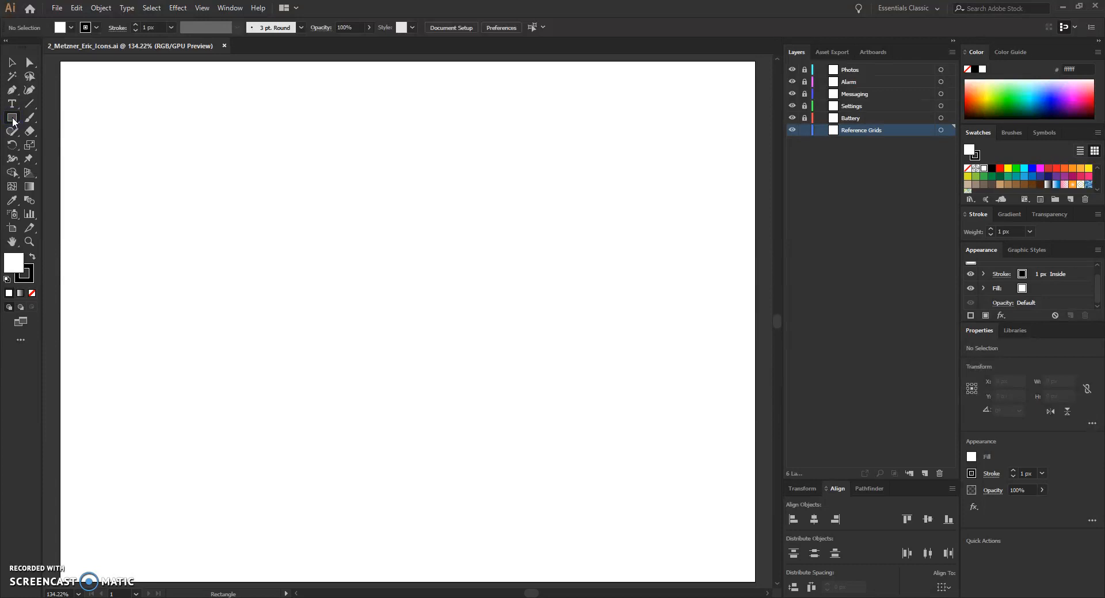
left_click(14, 120)
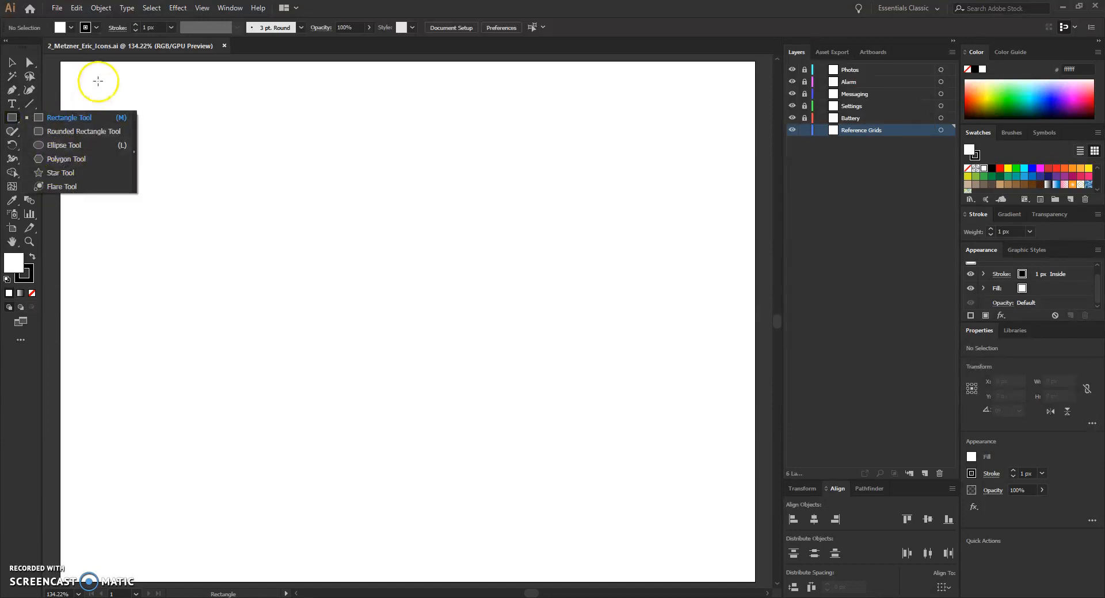
left_click(13, 120)
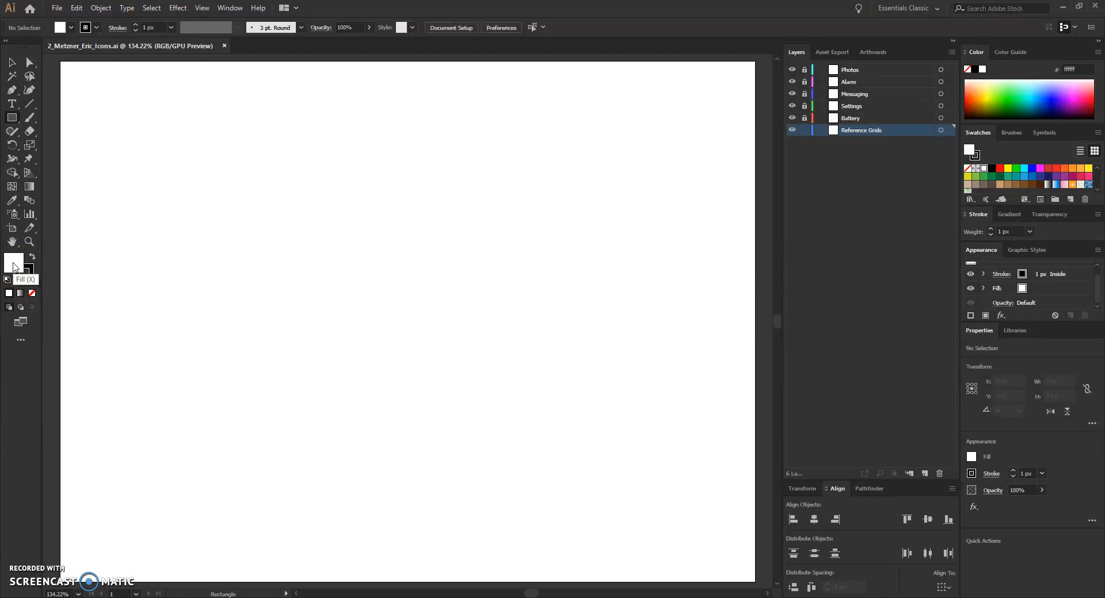
left_click(70, 27)
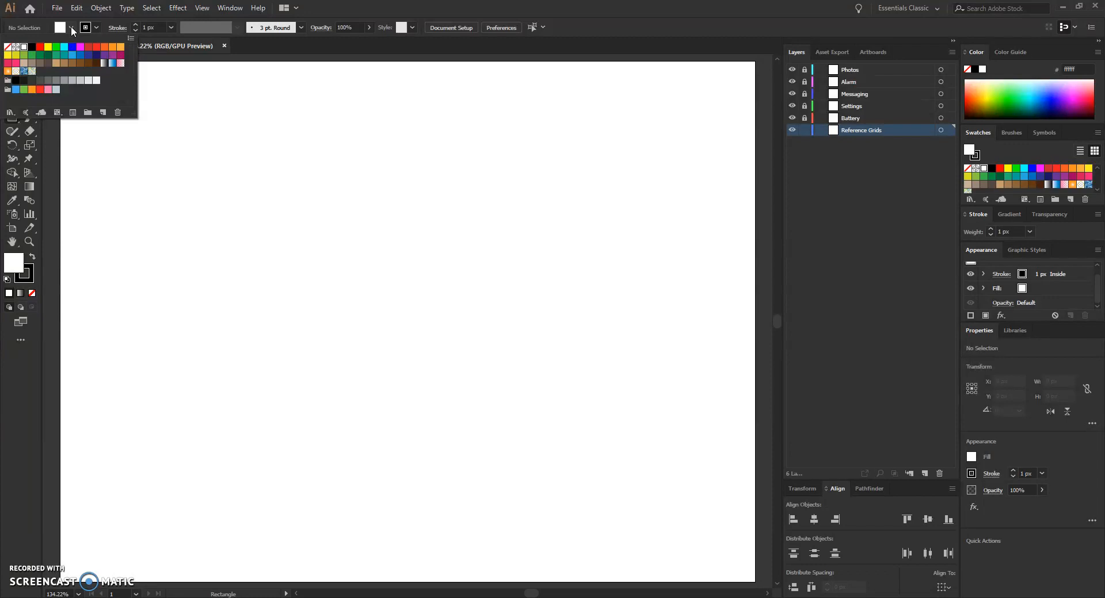
left_click(70, 27)
left_click(96, 28)
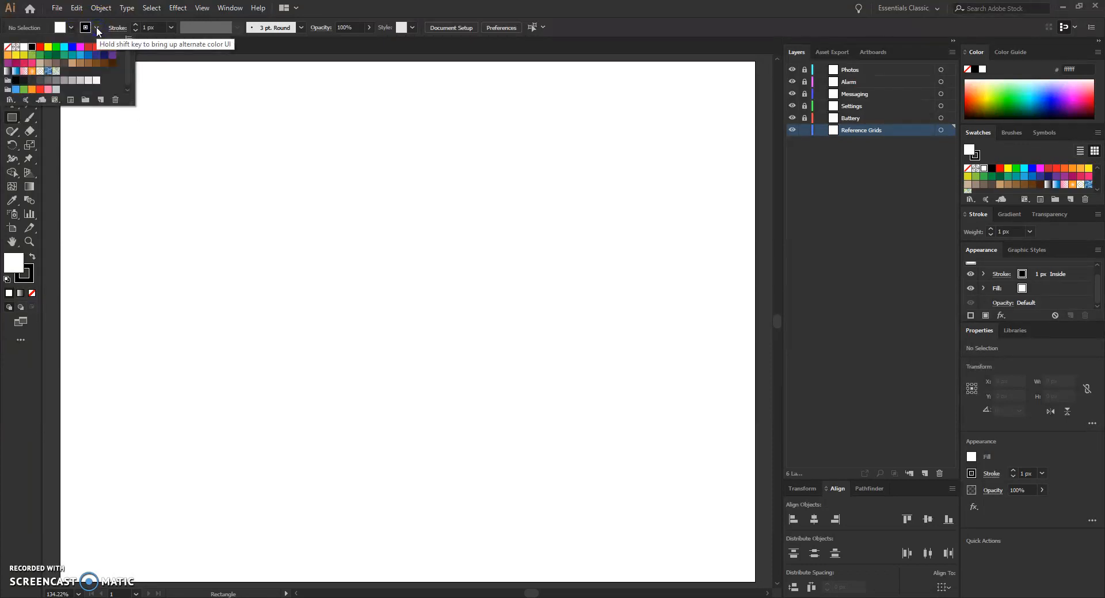
left_click(96, 29)
left_click(72, 28)
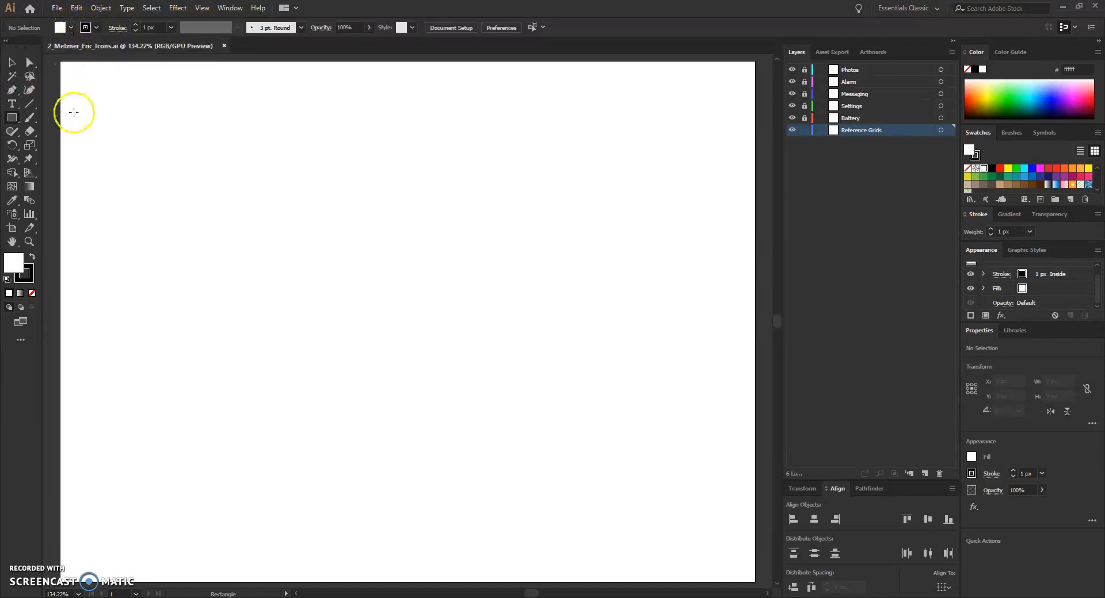
left_click(13, 271)
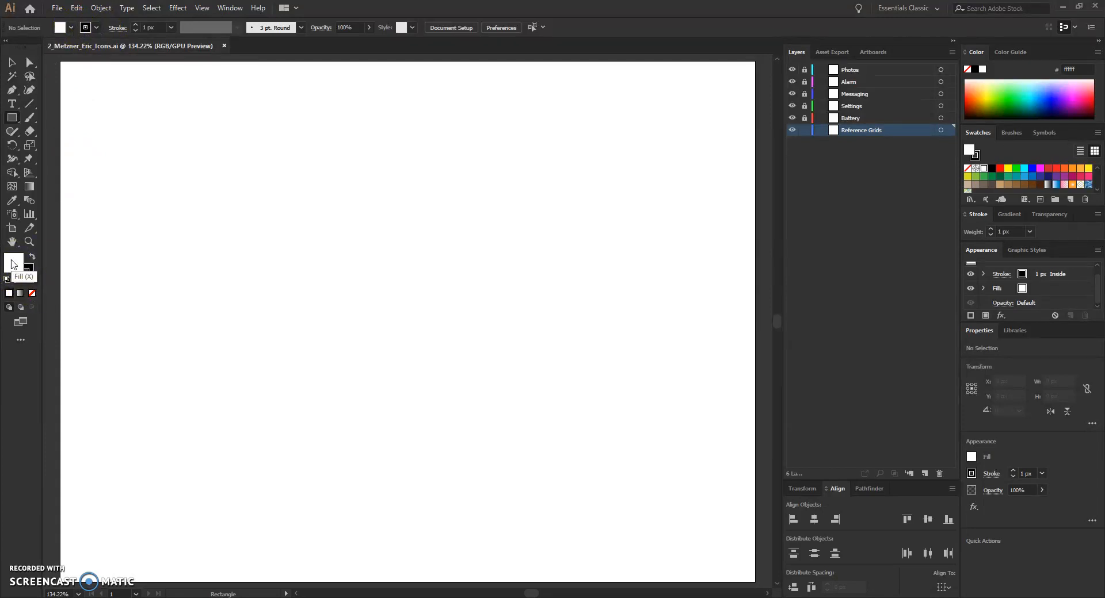
left_click(12, 264)
double_click(14, 264)
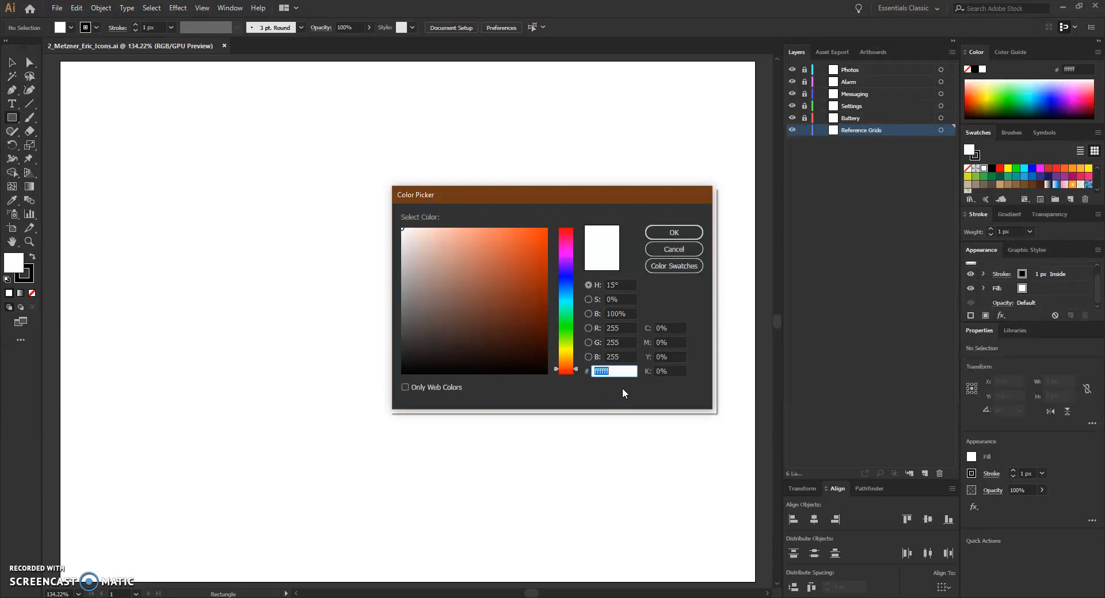
type("f15a24")
left_click(623, 371)
left_click(674, 232)
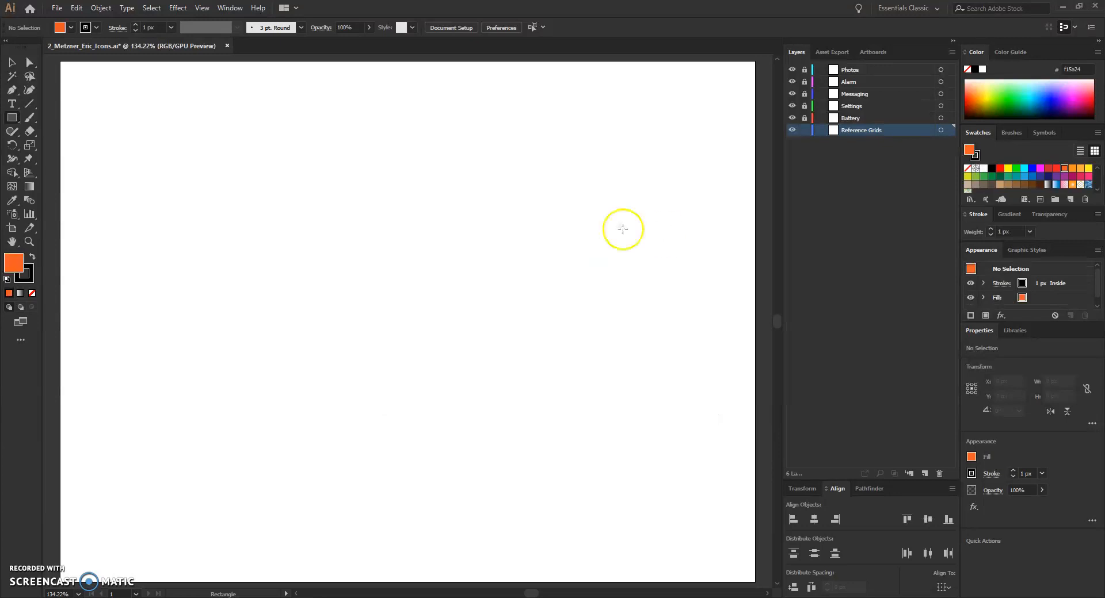
left_click(97, 28)
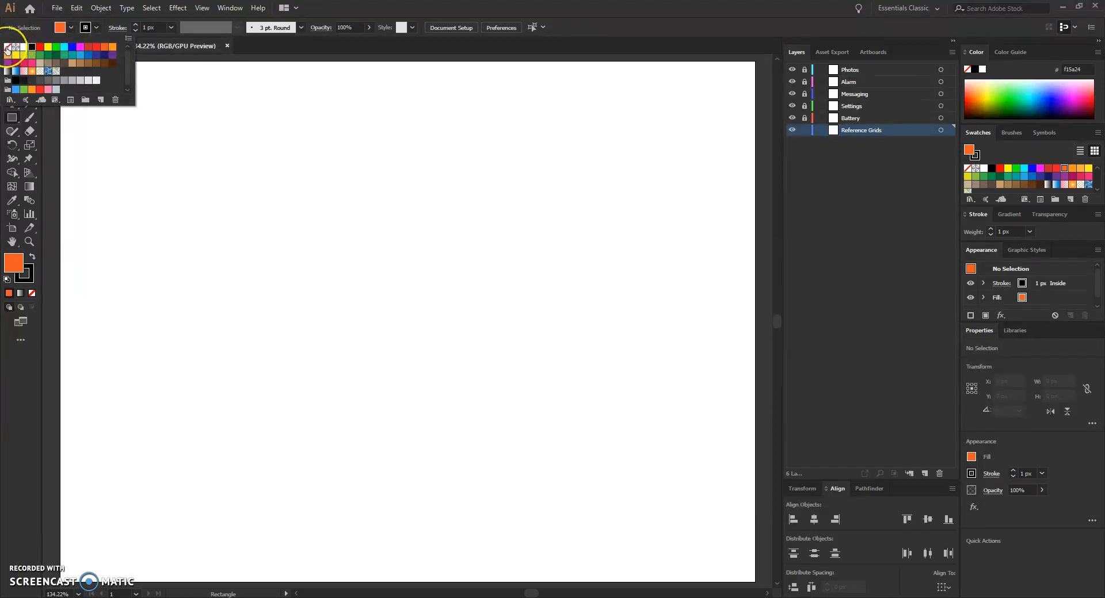
left_click(7, 47)
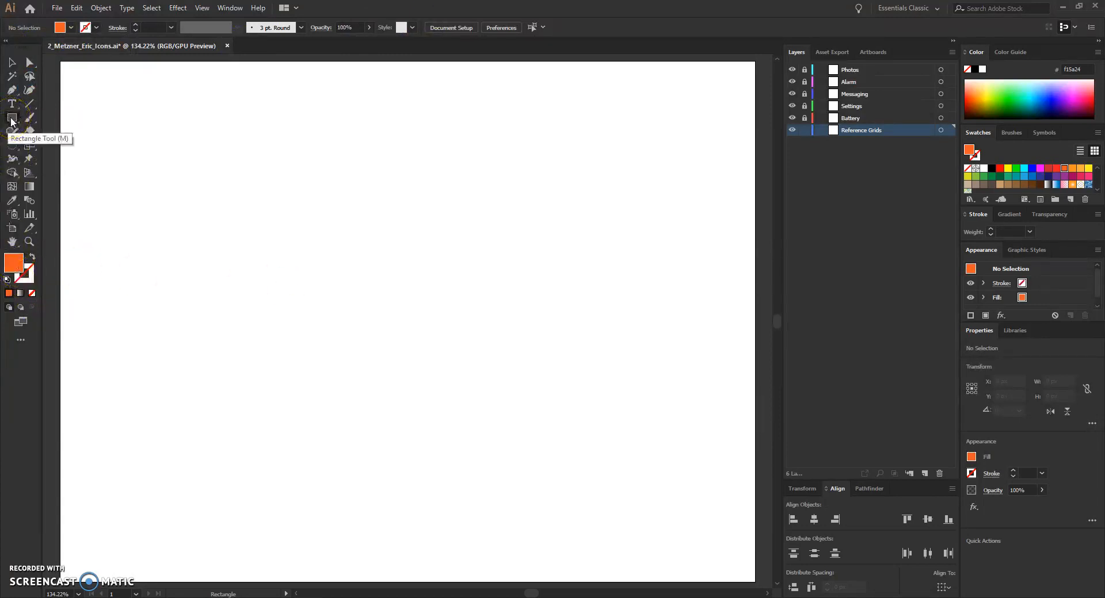
Step: Create a 96 by 96 px rectangle on the canvas and save the document
left_click(393, 284)
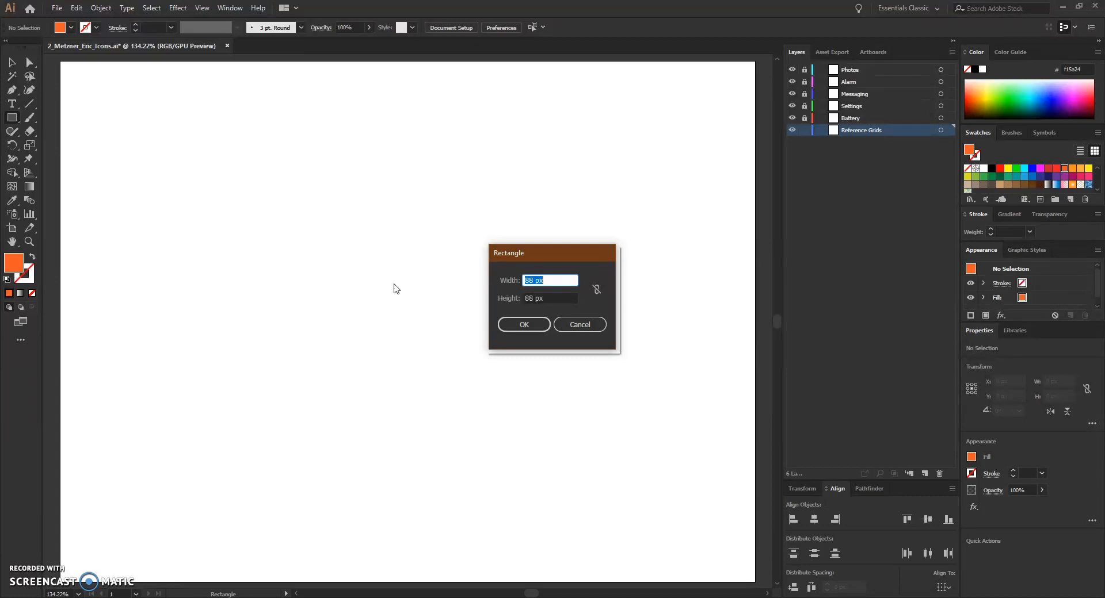
type("96")
key("Tab")
type("96")
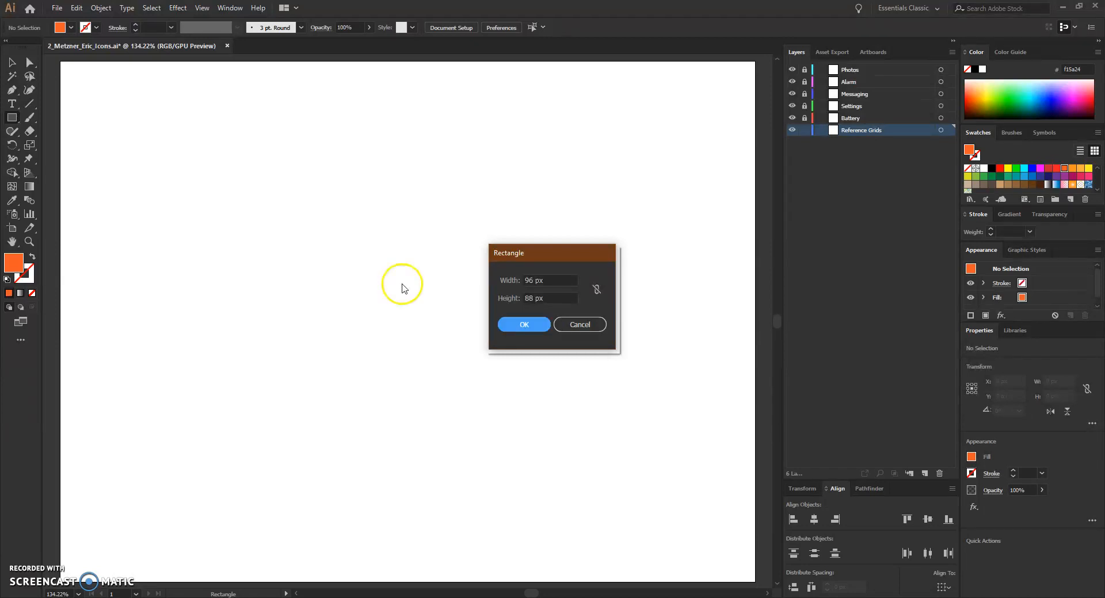
left_click(568, 255)
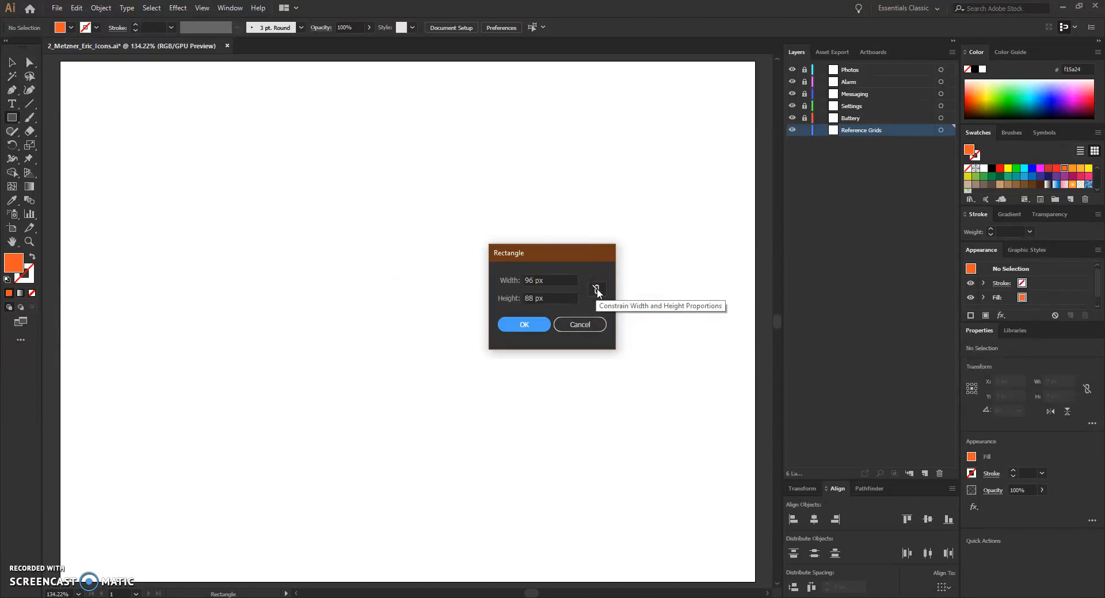
left_click(530, 298)
double_click(535, 298)
type("96")
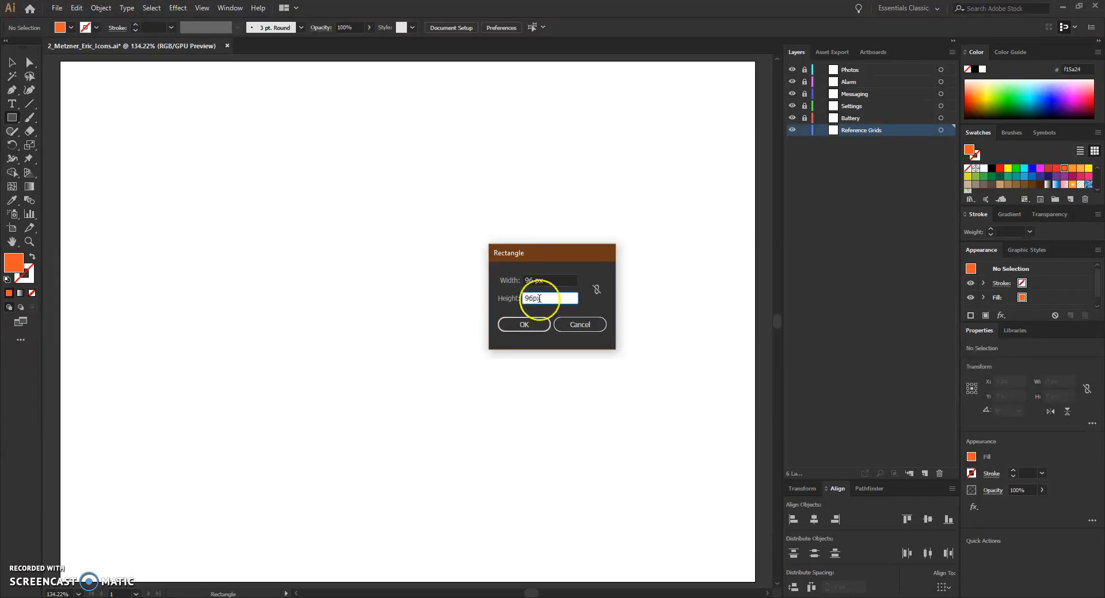
left_click(560, 278)
left_click(596, 290)
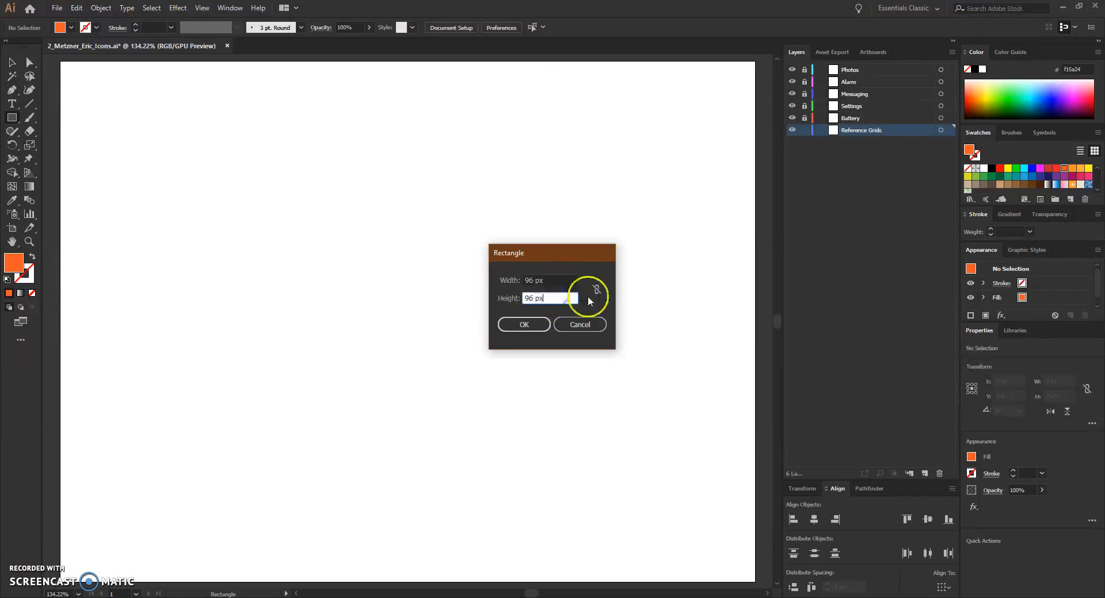
left_click(597, 291)
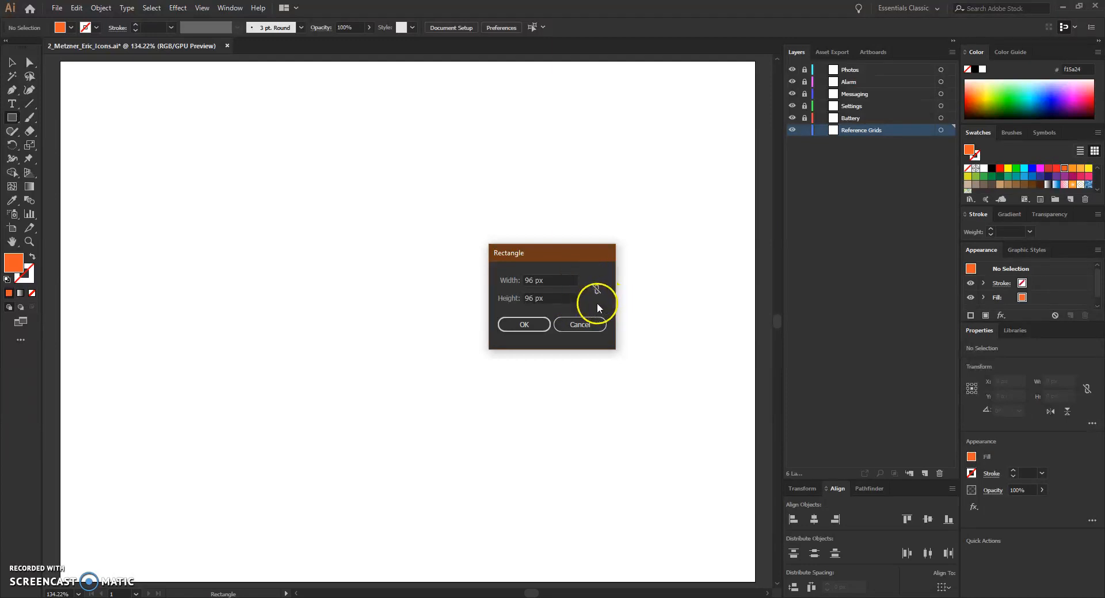
left_click(546, 321)
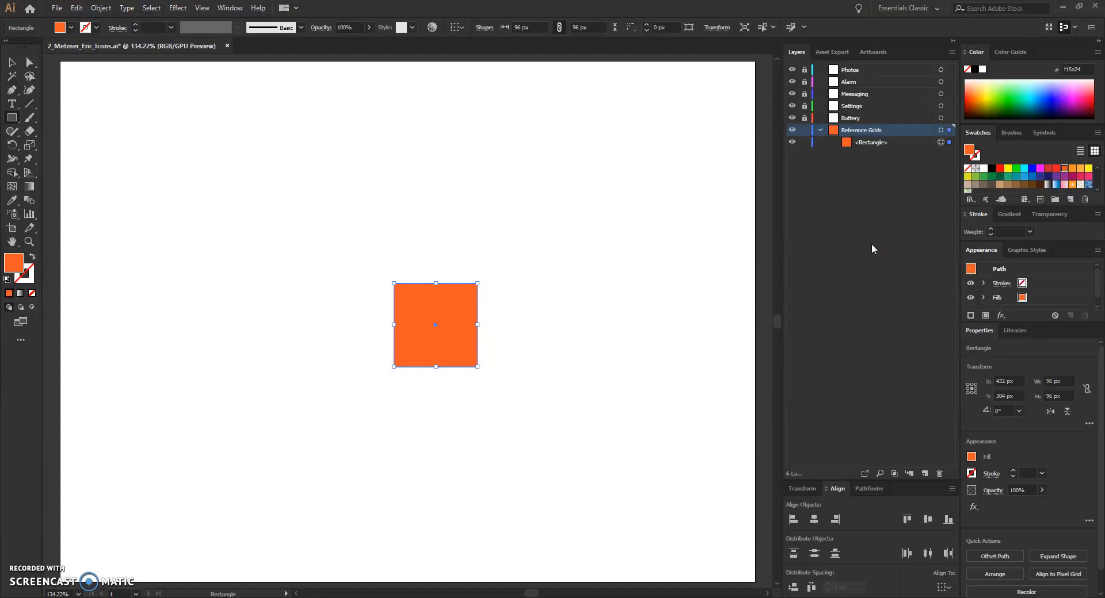
key("ctrl+s")
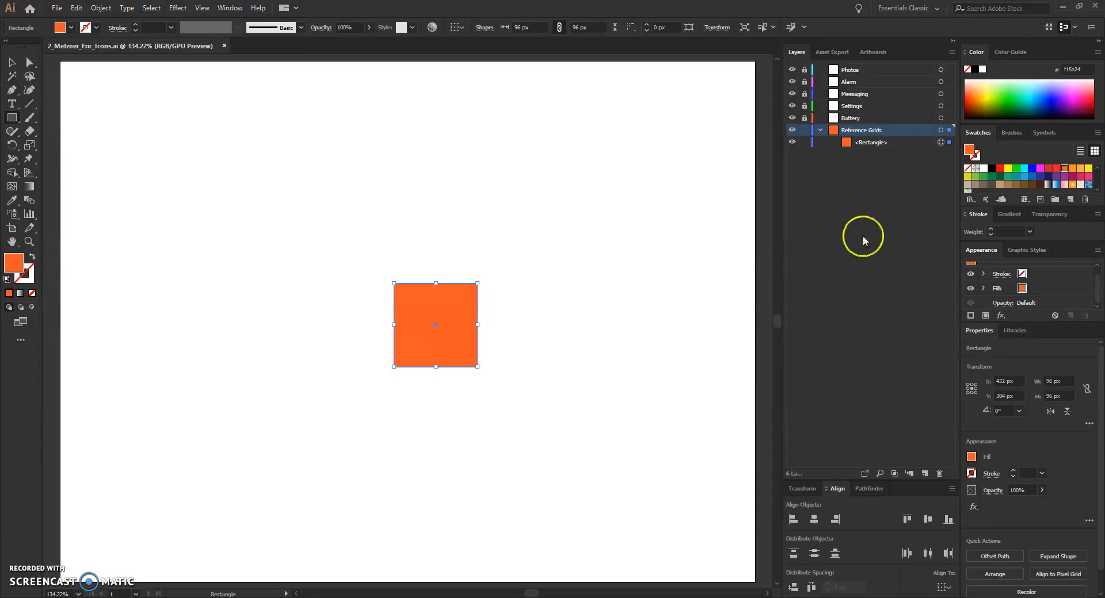
Step: Create an 88 by 88 px rectangle above and to the right of the orange square
double_click(14, 265)
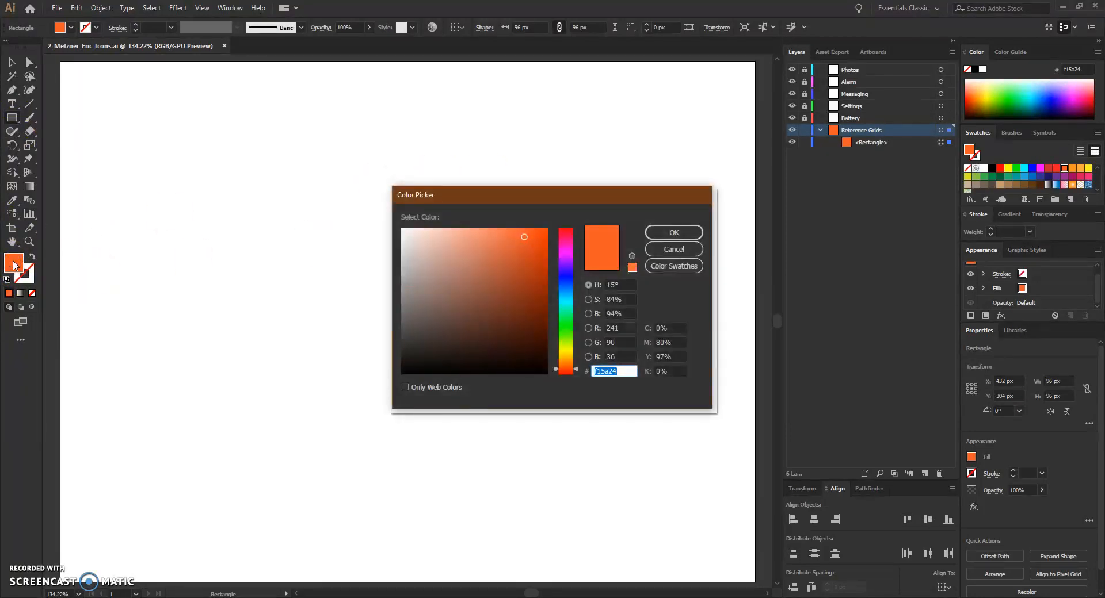
left_click(680, 235)
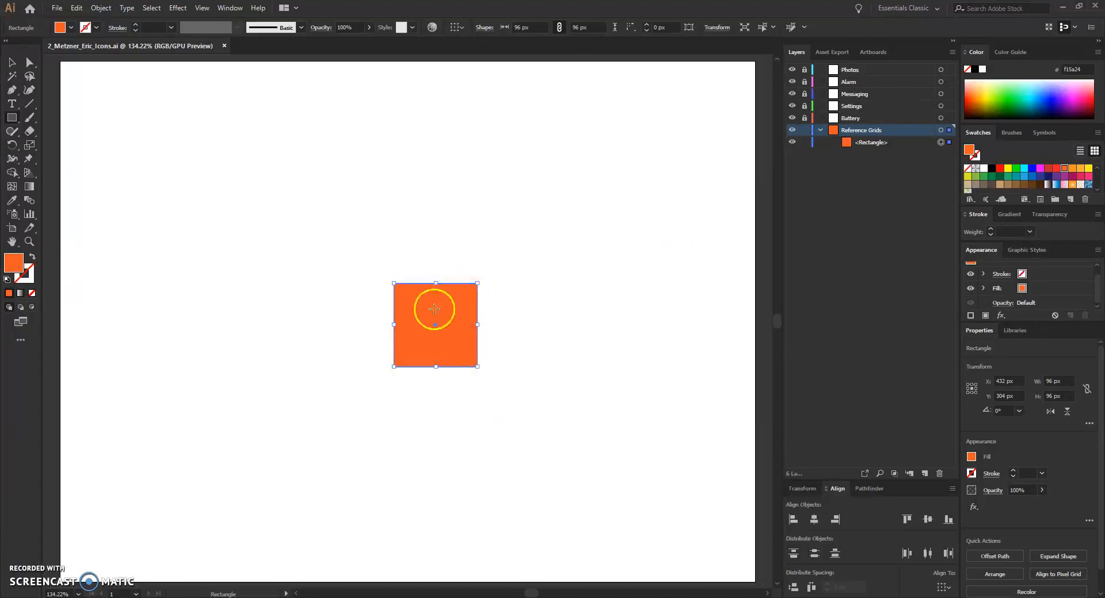
left_click(504, 213)
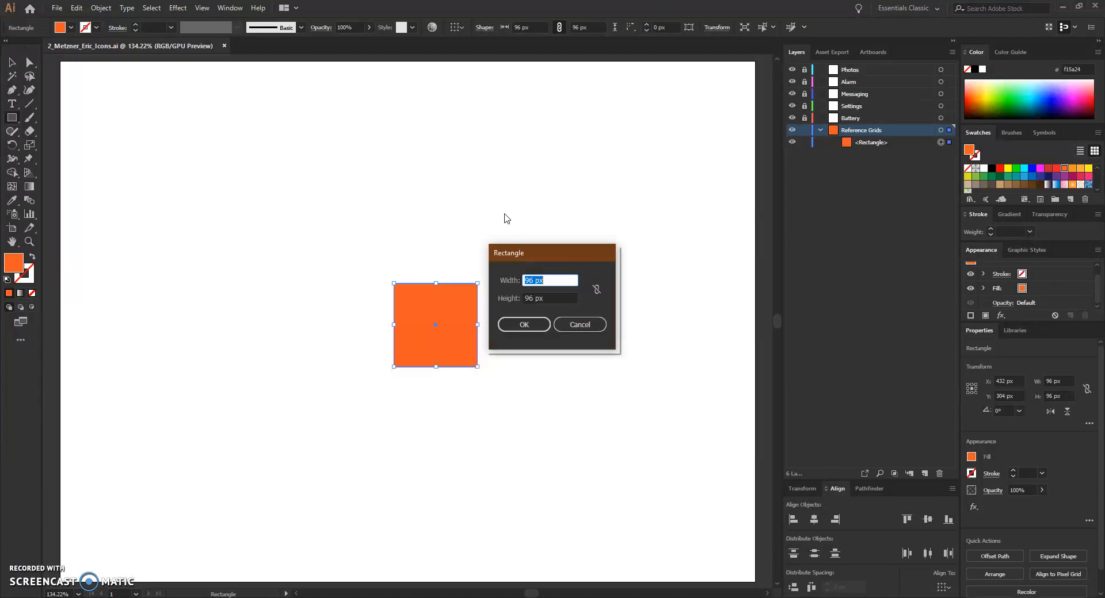
type("88")
key("Tab")
type("88")
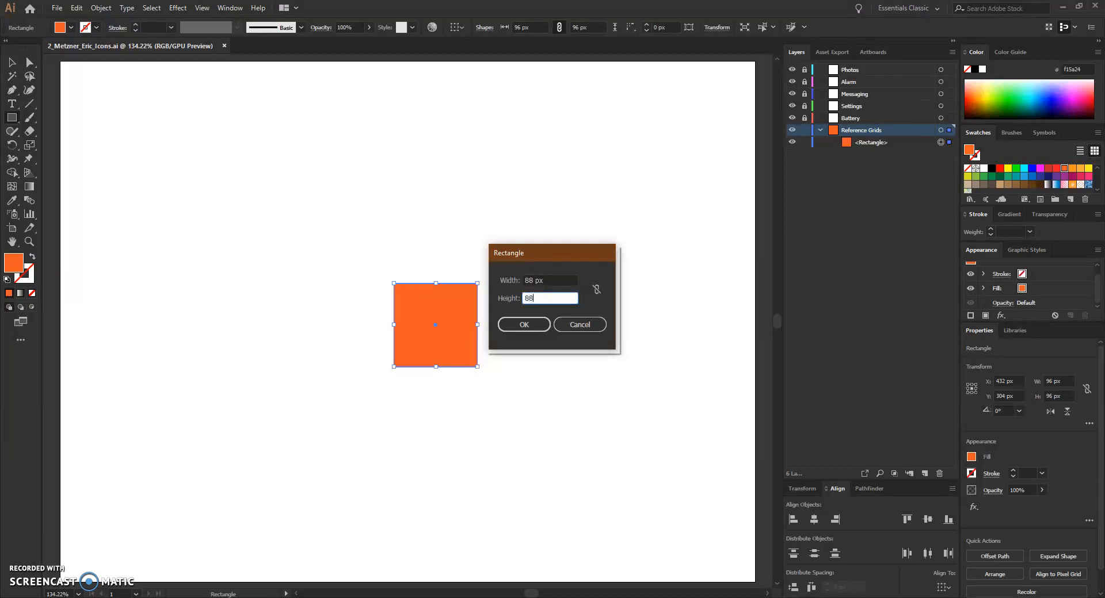
key("Tab")
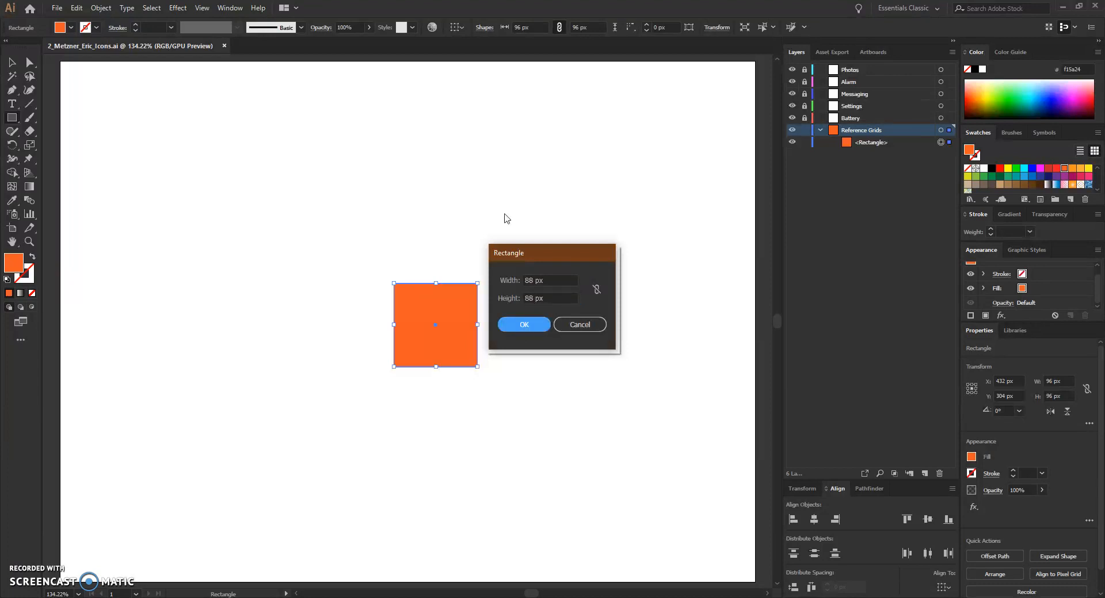
left_click(522, 324)
left_click(547, 265)
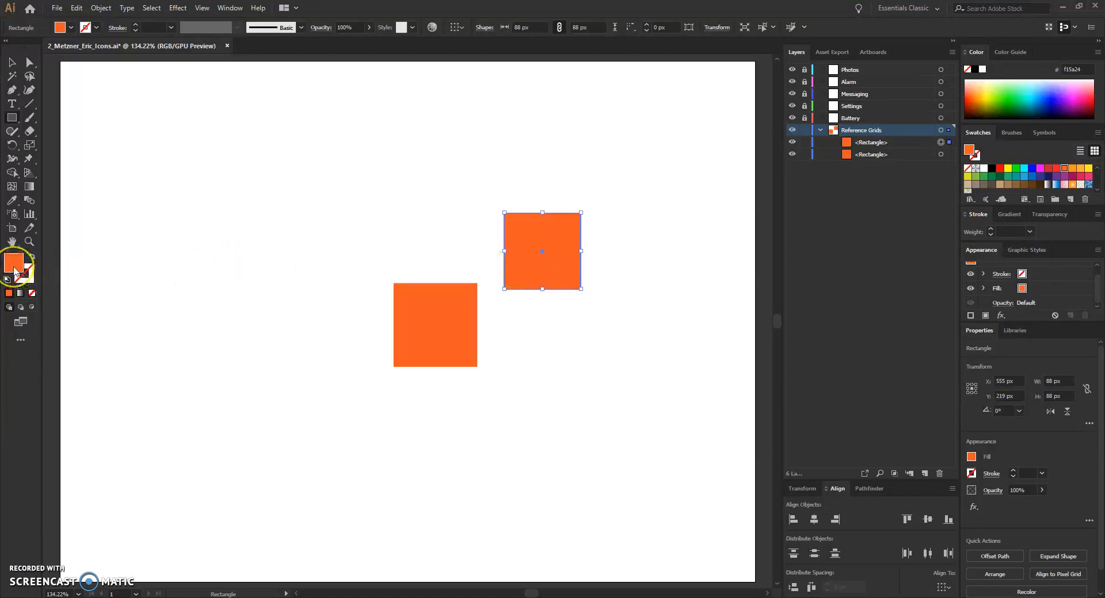
Step: Set the new rectangle's fill colour to white, #ffffff
left_click(14, 266)
left_click(14, 266)
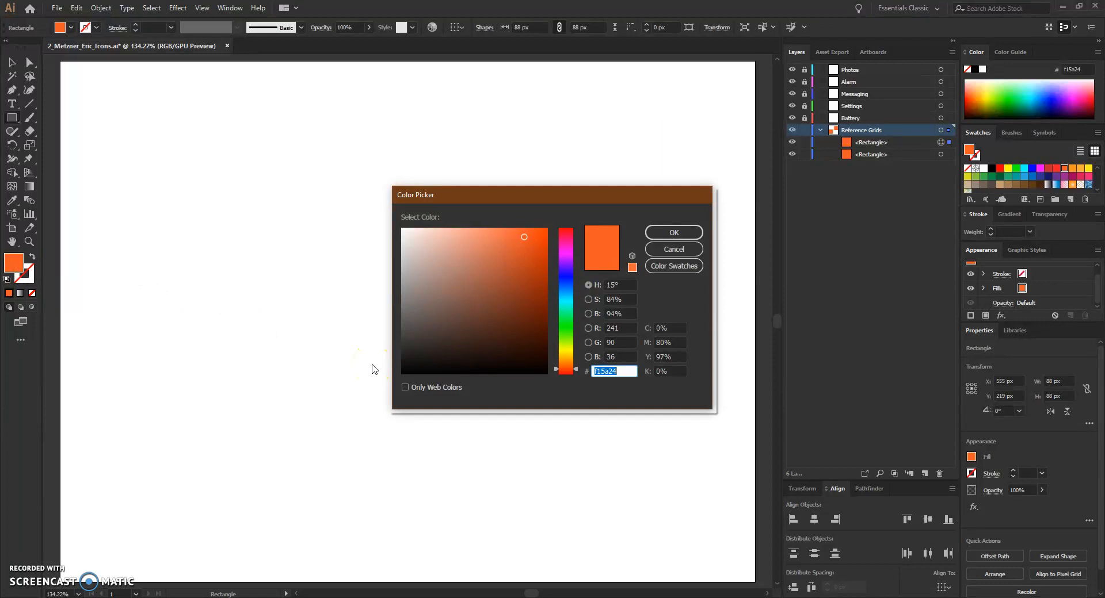
type("ffffff")
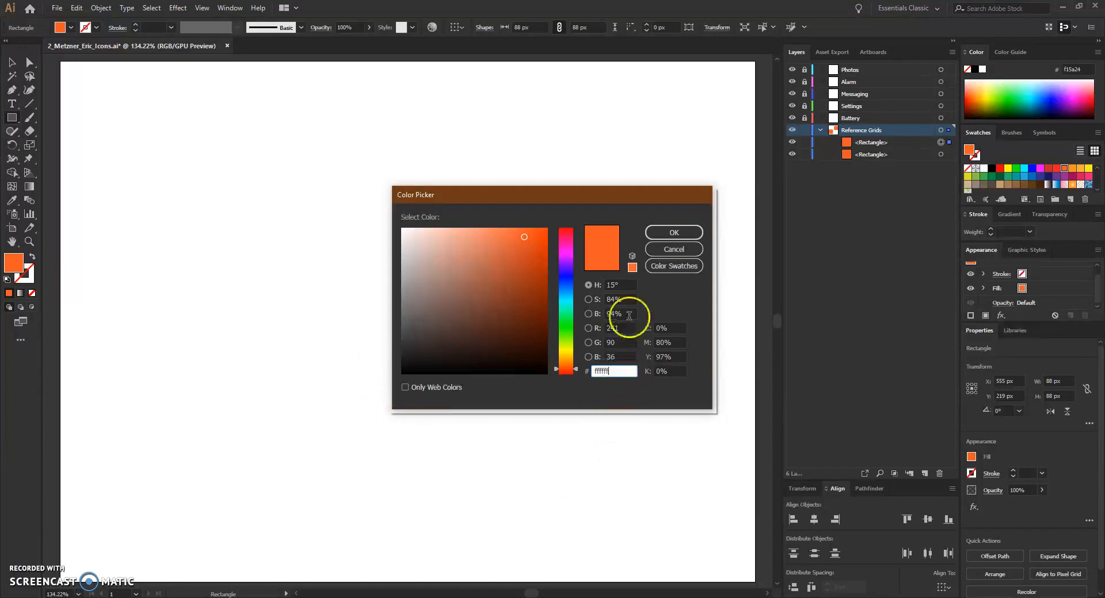
left_click(667, 236)
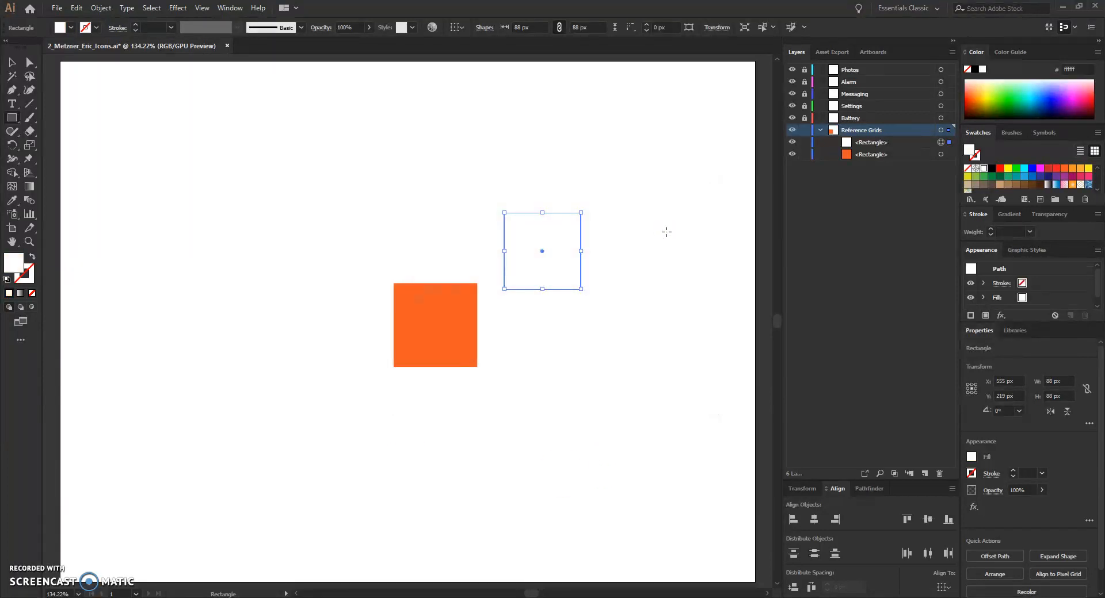
left_click(97, 28)
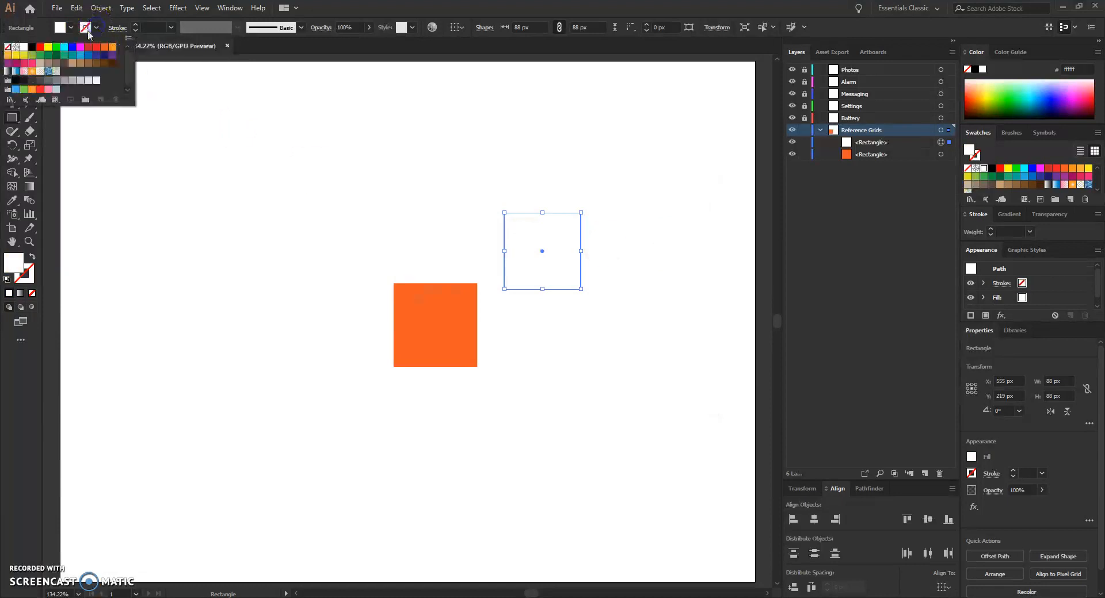
left_click(453, 9)
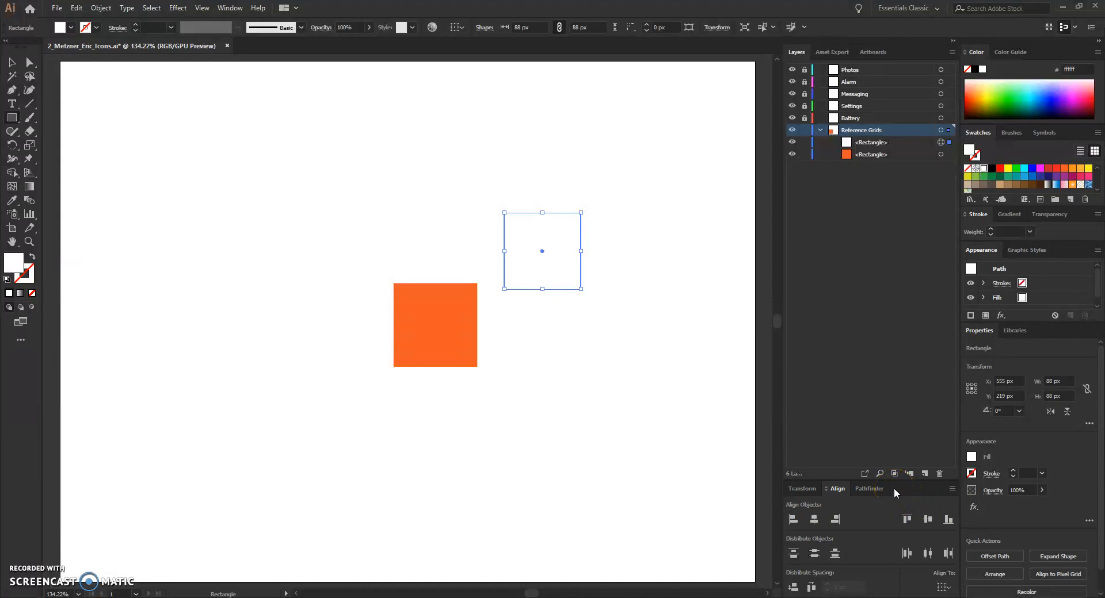
left_click(870, 500)
left_click(230, 7)
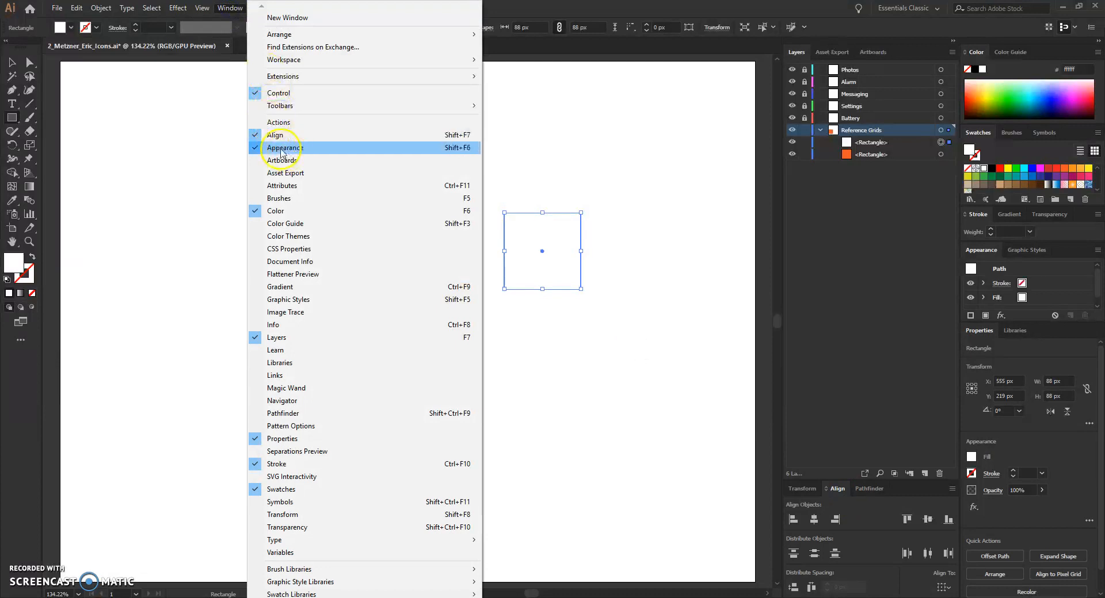
left_click(598, 6)
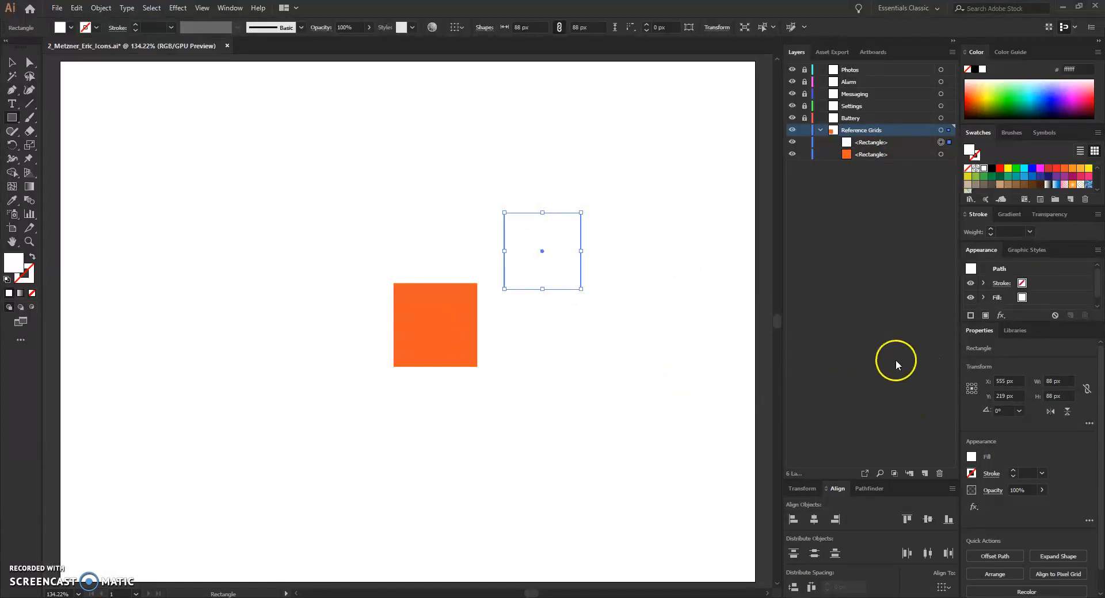
Step: Set alignment to the artboard and centre the white rectangle horizontally on it
left_click(948, 587)
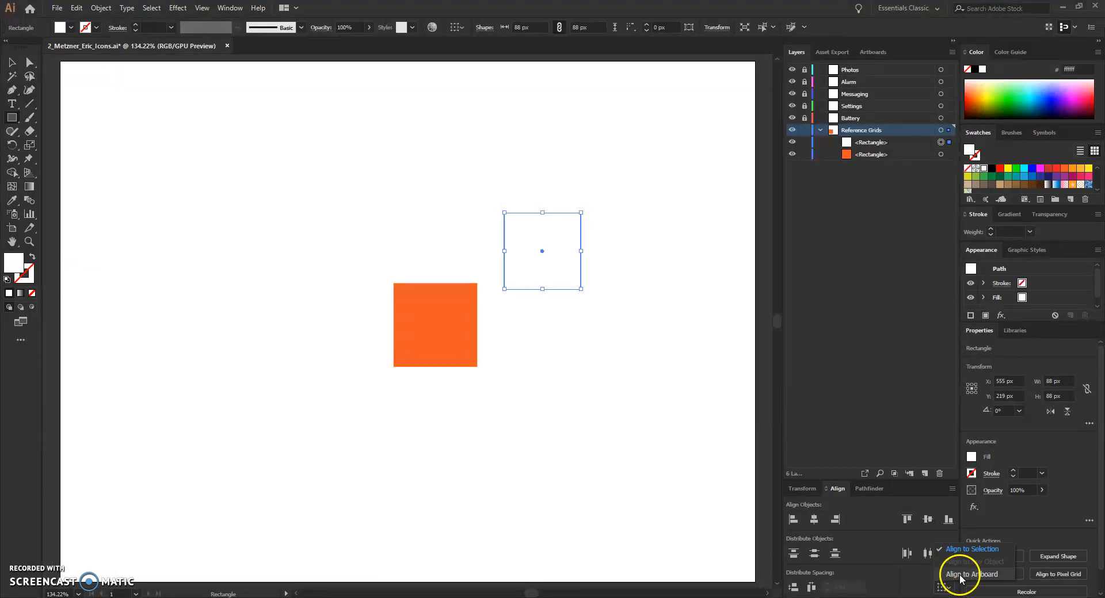
left_click(959, 575)
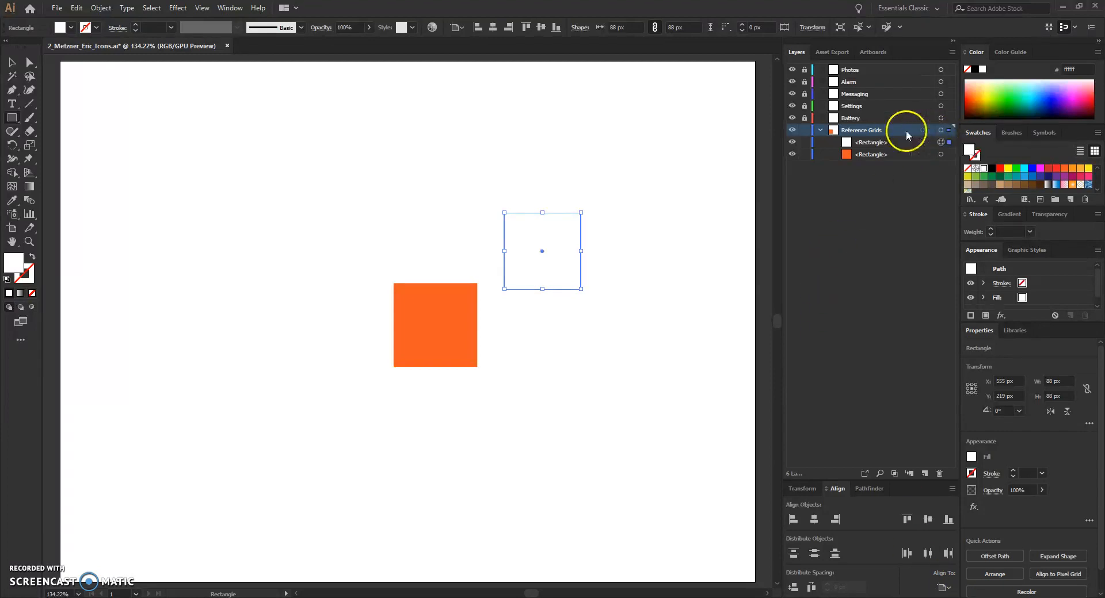
left_click(814, 520)
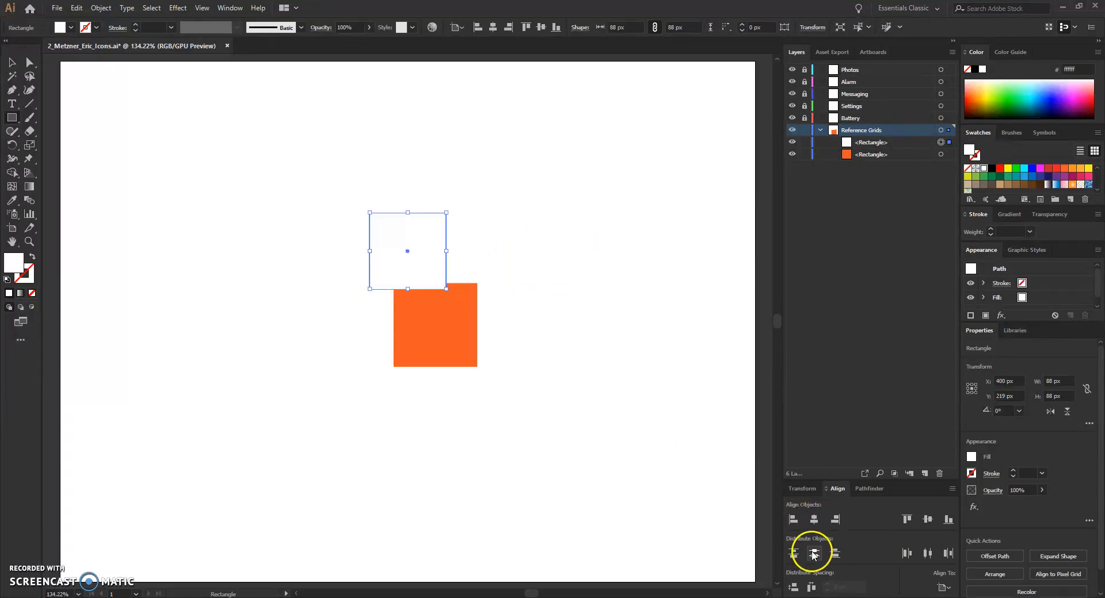
Step: Centre the white rectangle vertically on the artboard
left_click(927, 555)
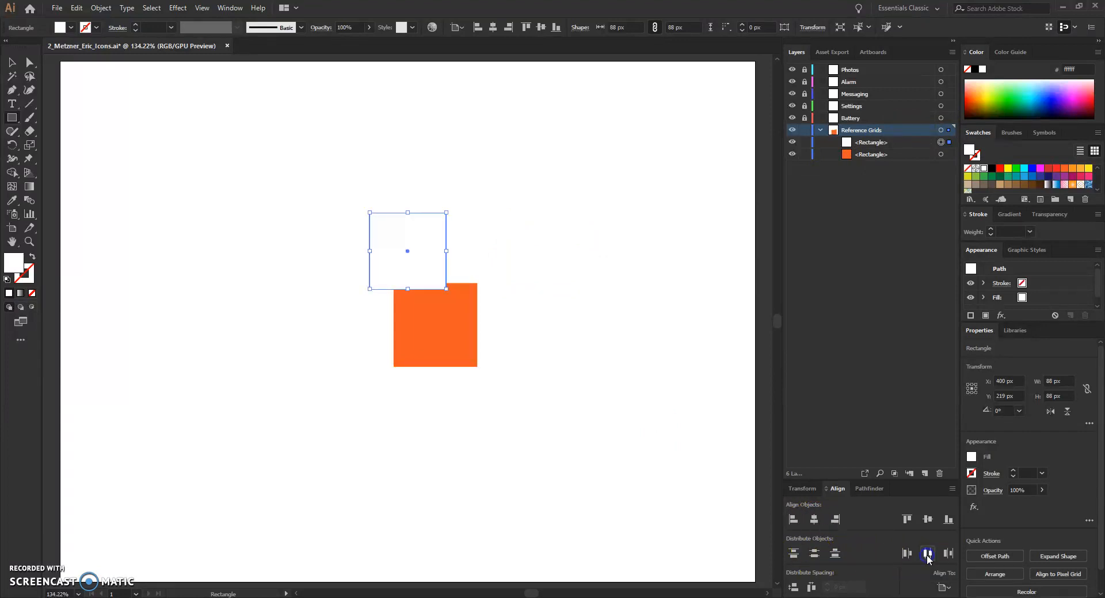
left_click(927, 520)
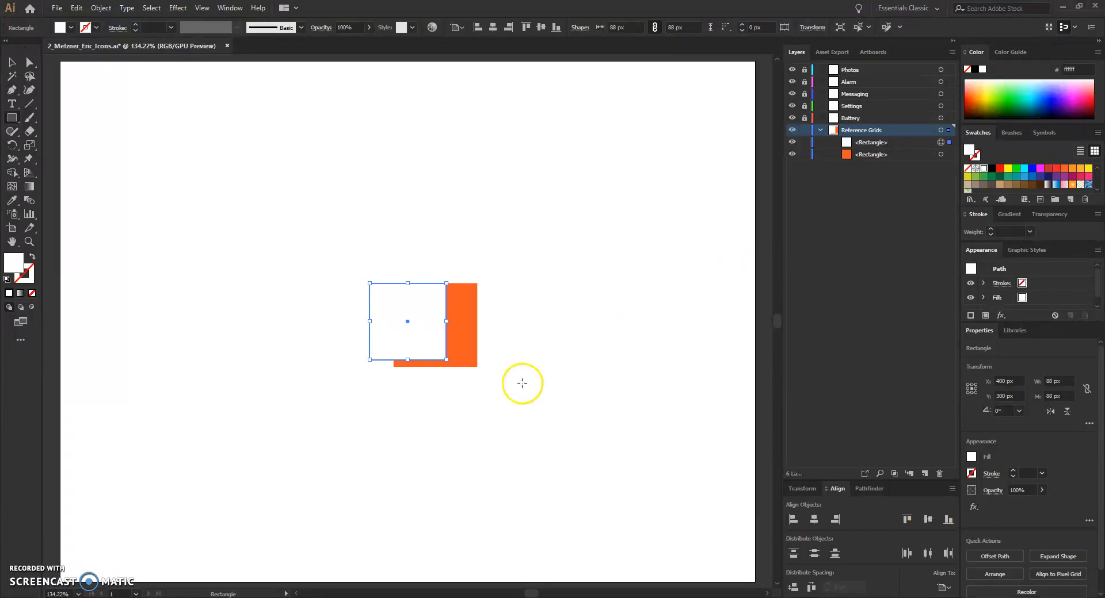
Step: Select the orange square and centre it horizontally and vertically on the artboard
left_click(906, 154)
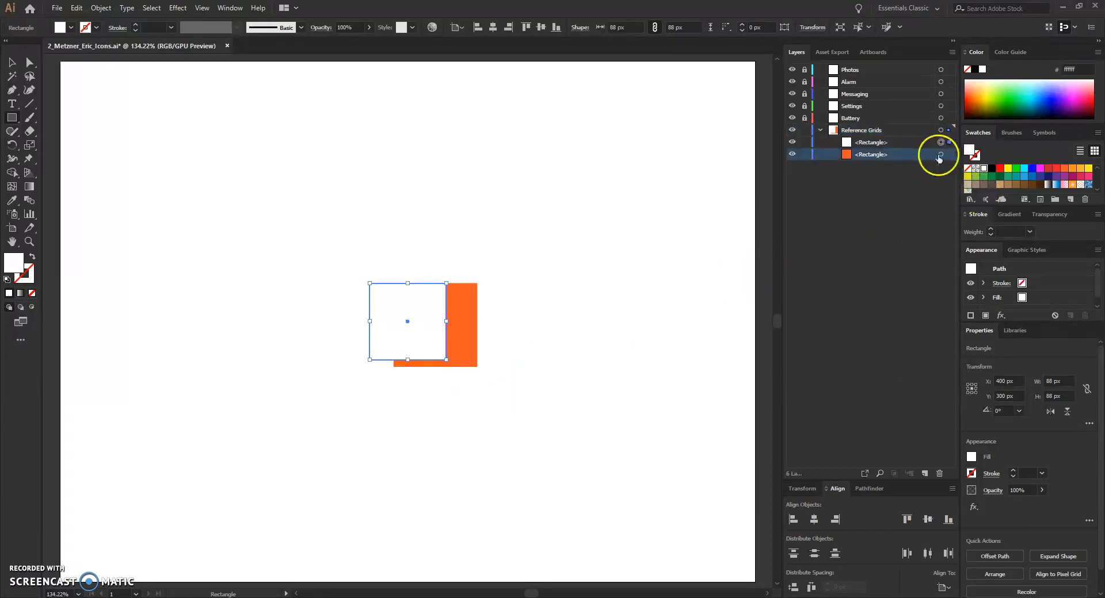
left_click(938, 156)
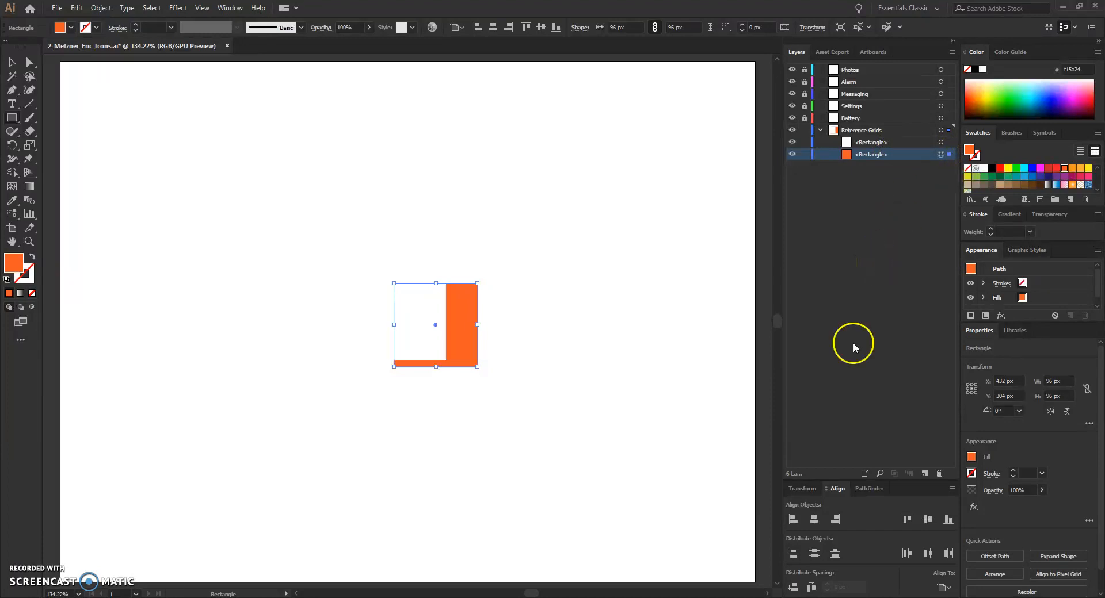
left_click(813, 520)
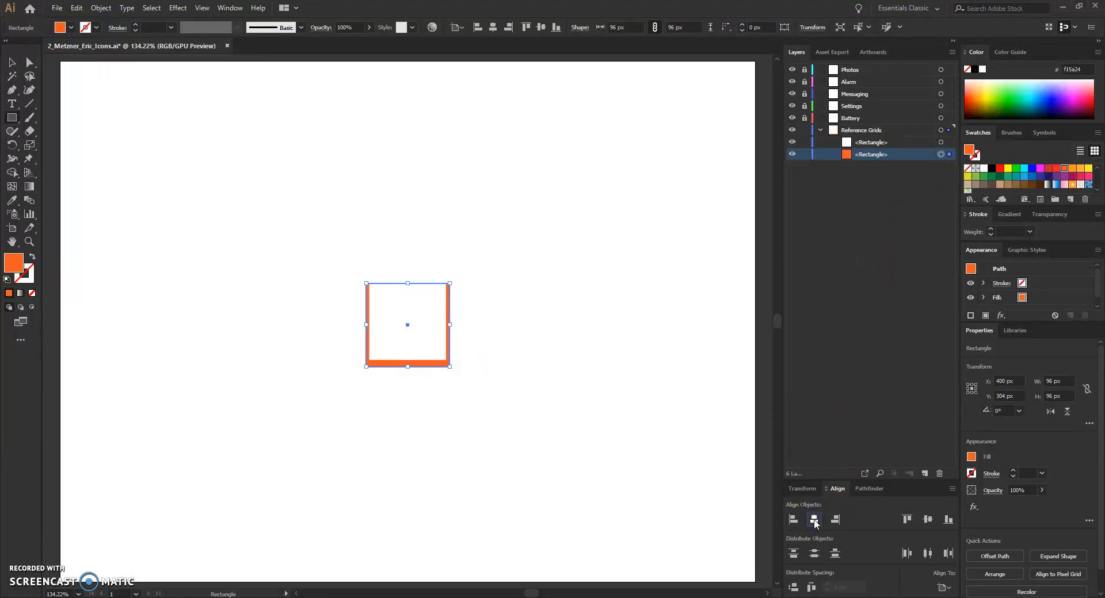
left_click(927, 520)
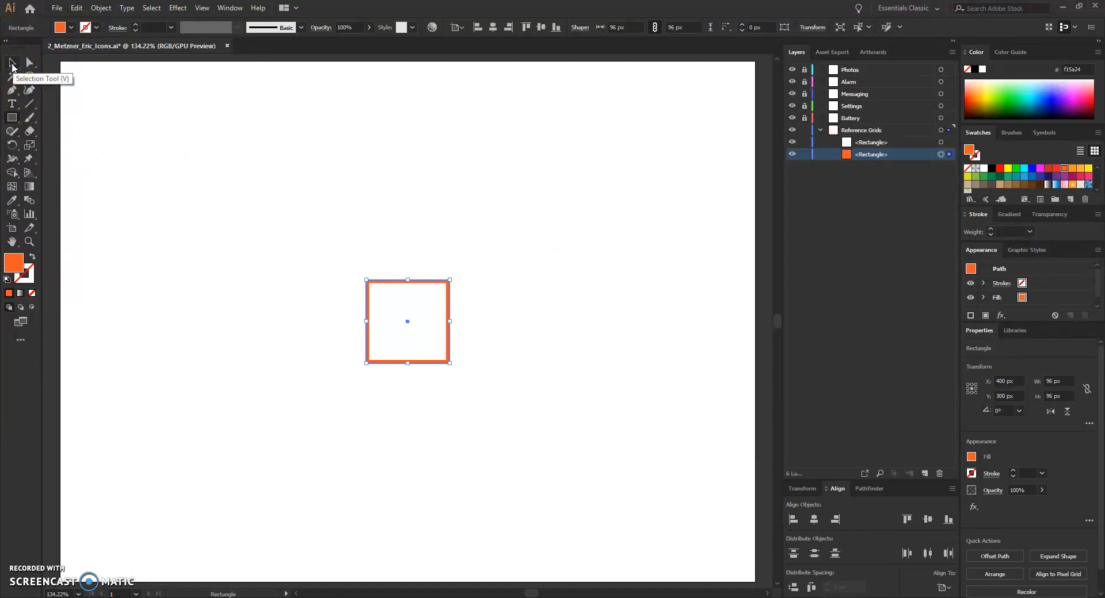
Step: Select both squares, group them, and save the document
left_click(12, 66)
left_click(326, 185)
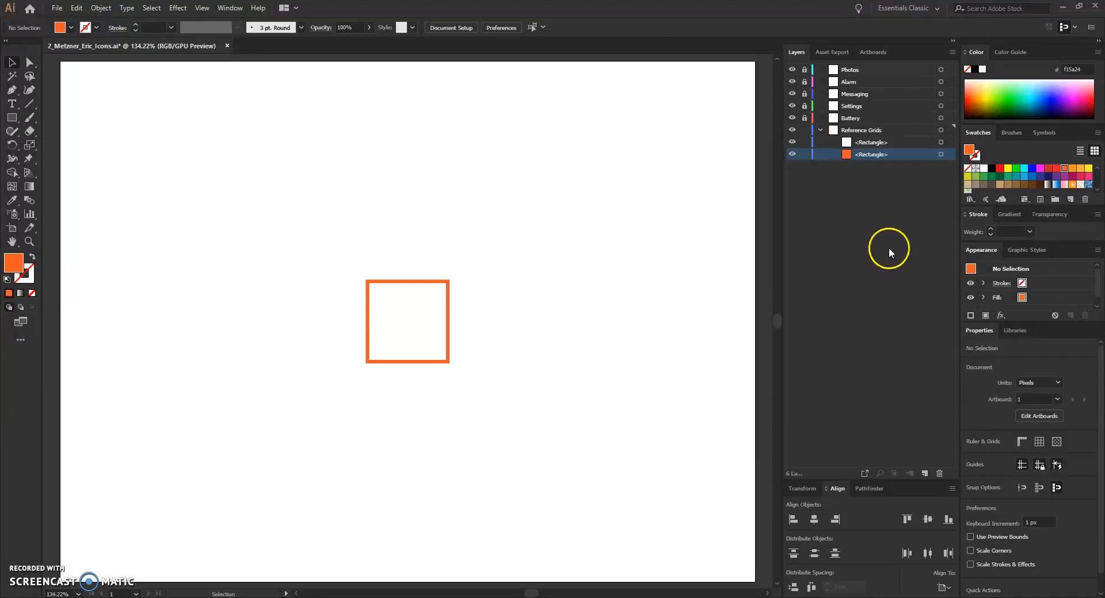
left_click(13, 65)
left_click(11, 66)
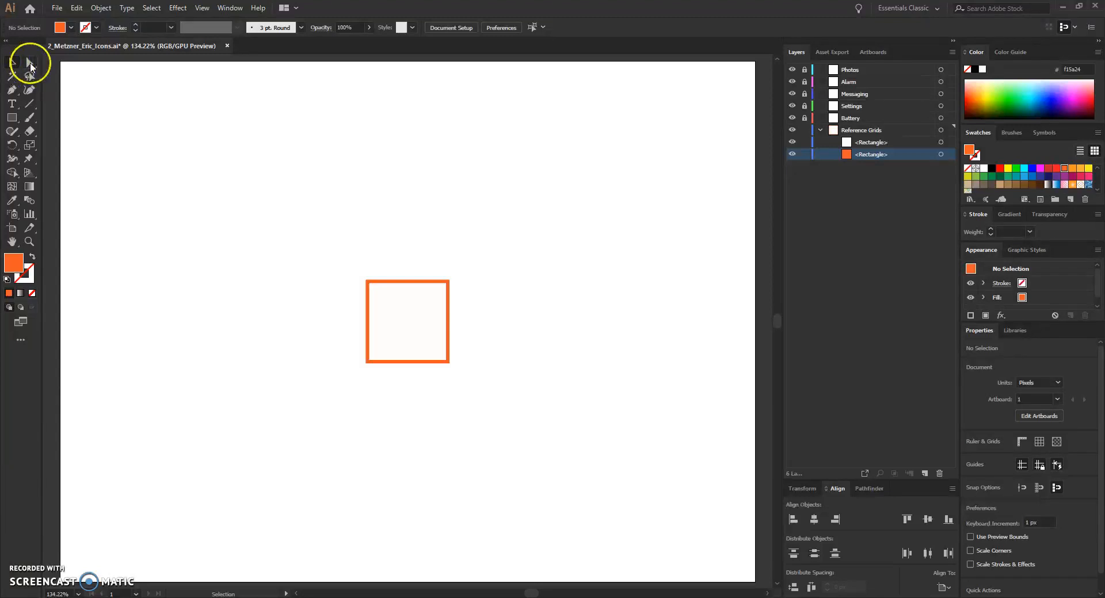
left_click(12, 66)
left_click(411, 292)
left_click_drag(322, 242, 491, 396)
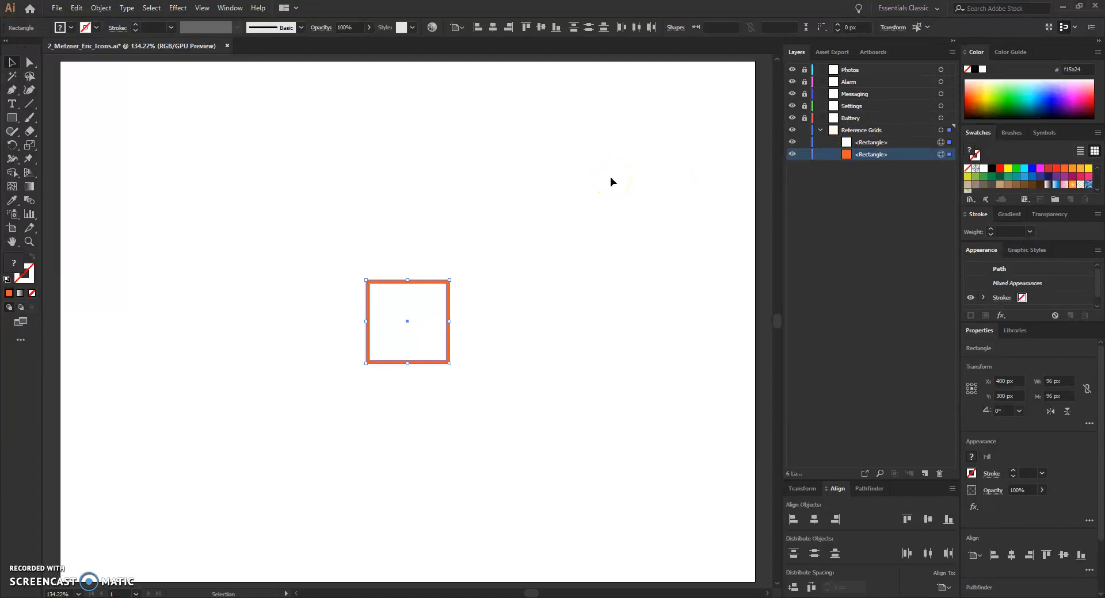
key("a")
key("ctrl+g")
key("v")
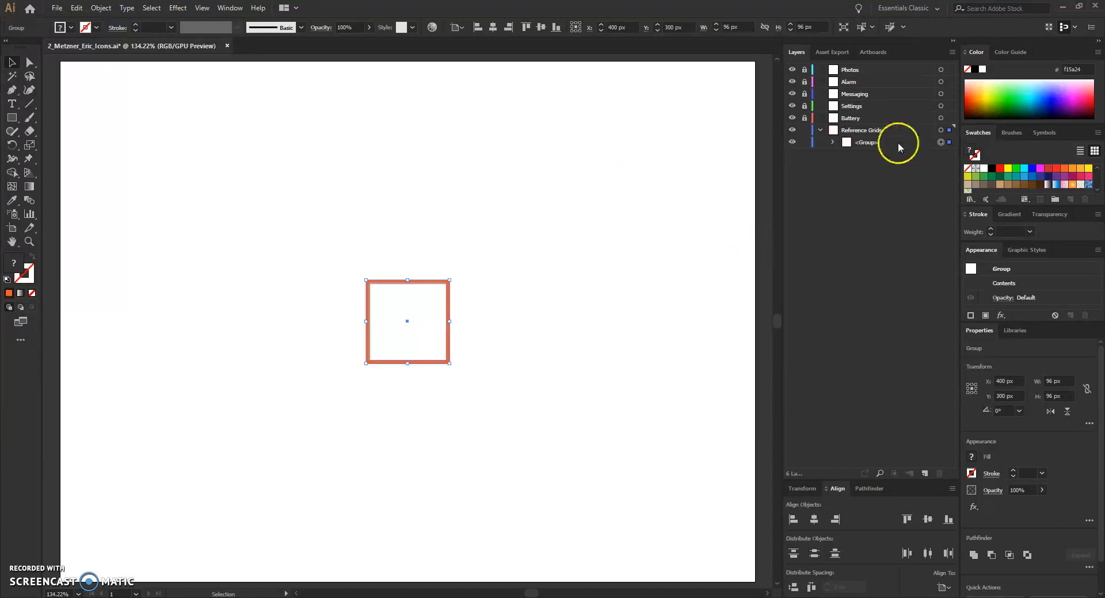
left_click(833, 143)
left_click(833, 143)
key("ctrl+s")
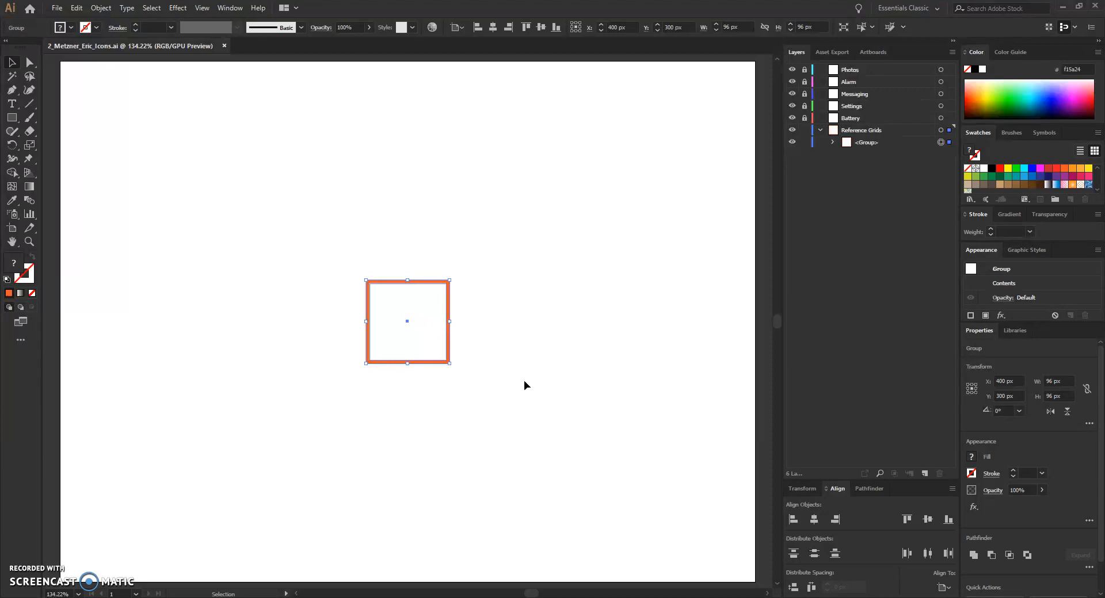
Step: Undo the grouping and the alignment changes on both squares
left_click(613, 413)
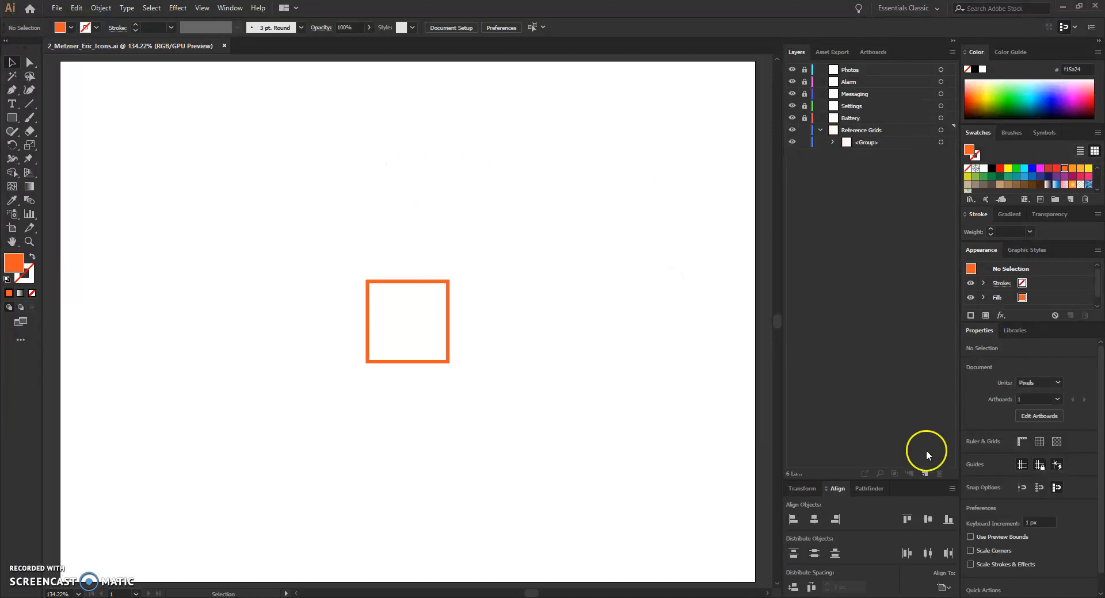
key("a")
key("ctrl+z")
key("ctrl+z")
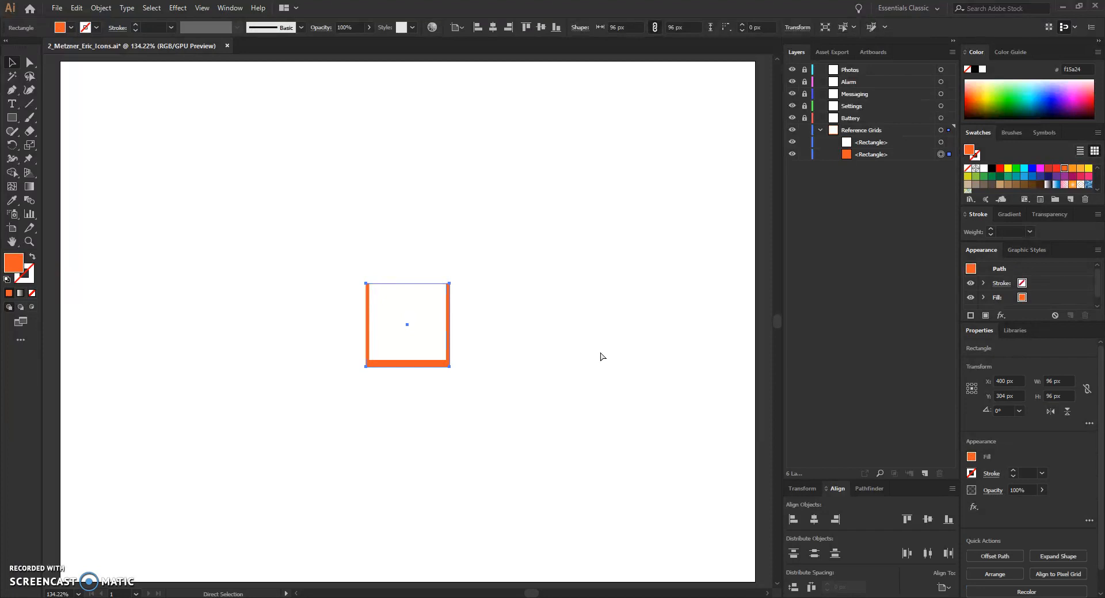
key("ctrl+z")
key("ctrl+z")
key("ctrl+z")
key("v")
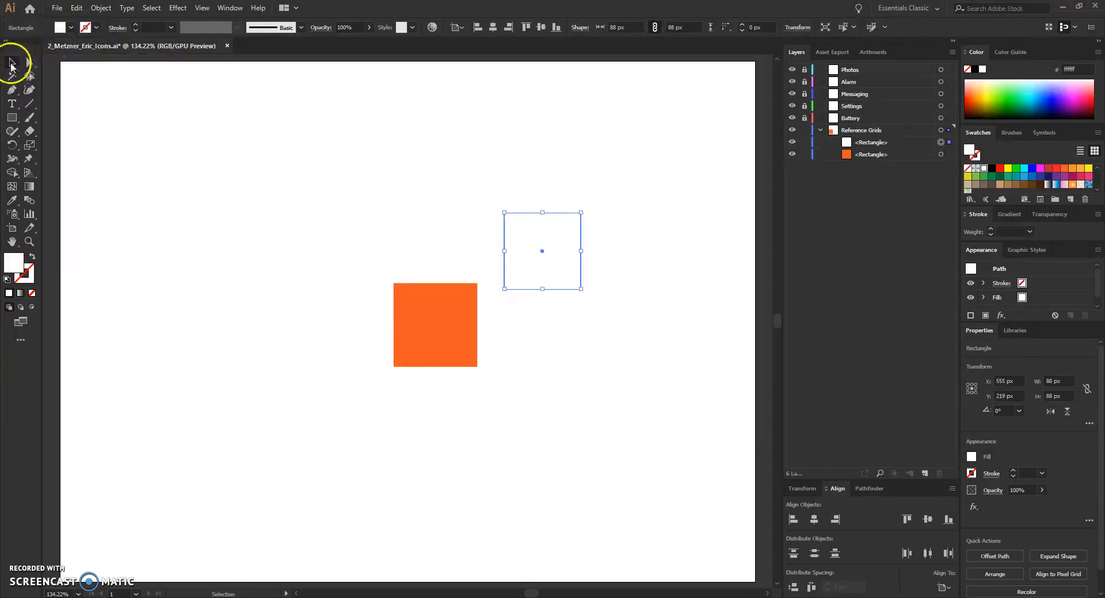
Step: Select both squares and centre them horizontally and vertically on the artboard
left_click(343, 186)
left_click_drag(292, 149, 632, 401)
left_click_drag(575, 102, 575, 102)
left_click(493, 29)
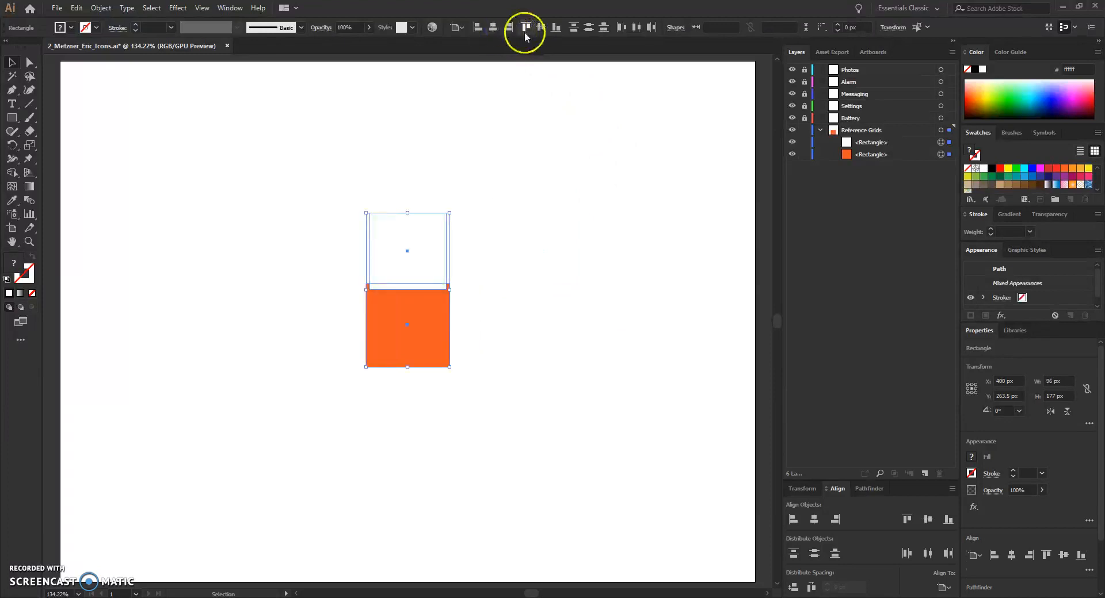
left_click(541, 29)
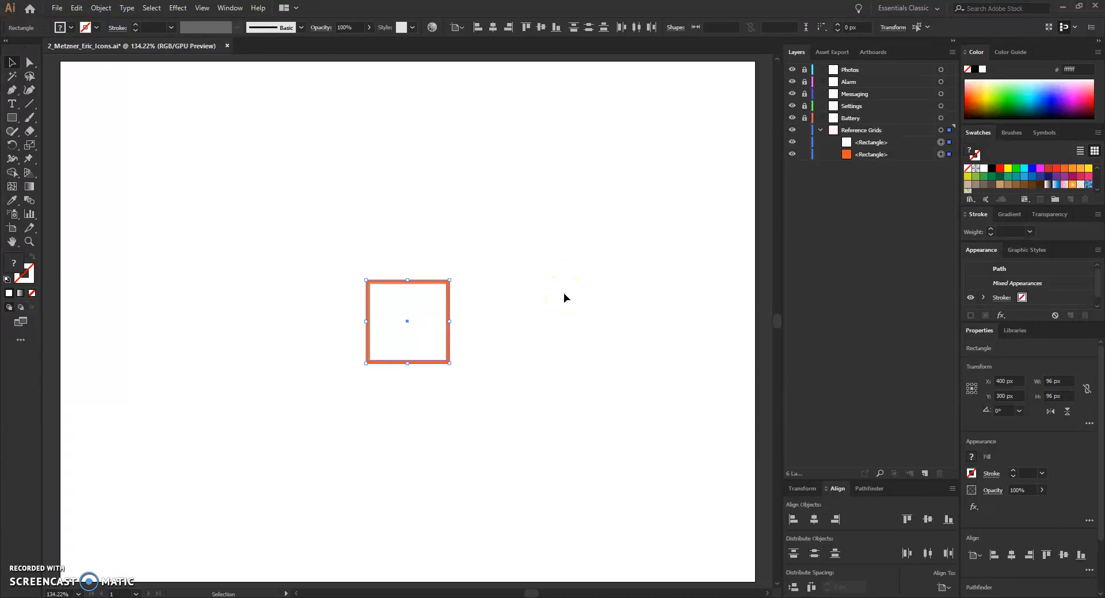
Step: Group the white and orange squares together and save the document
key("ctrl+g")
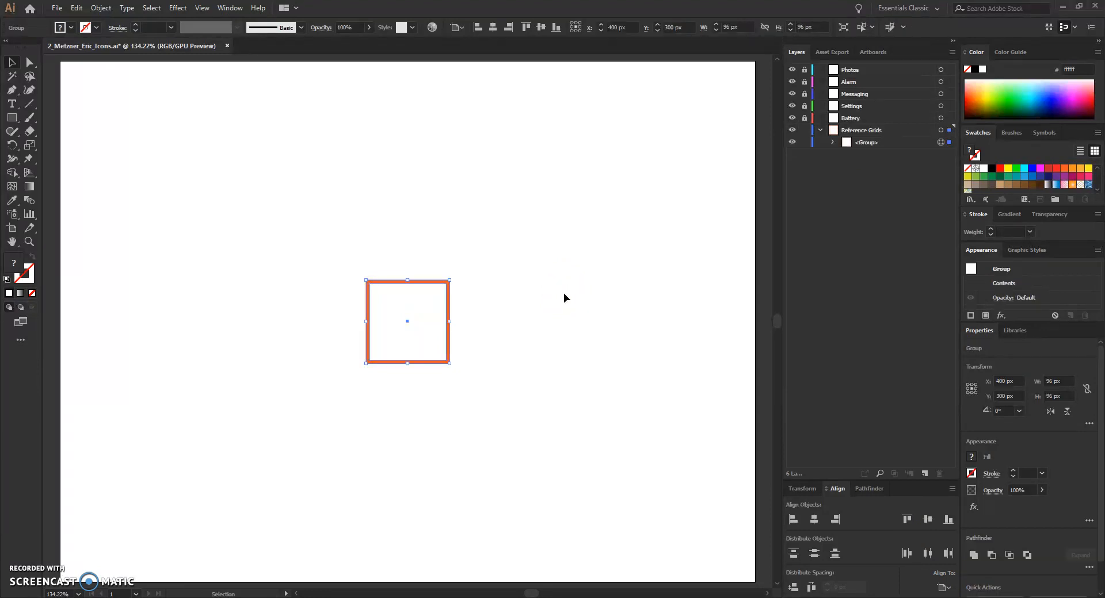
key("a")
key("v")
key("ctrl+s")
Step: Duplicate the grouped square into a horizontal row of five copies spaced 104 px apart
left_click(940, 130)
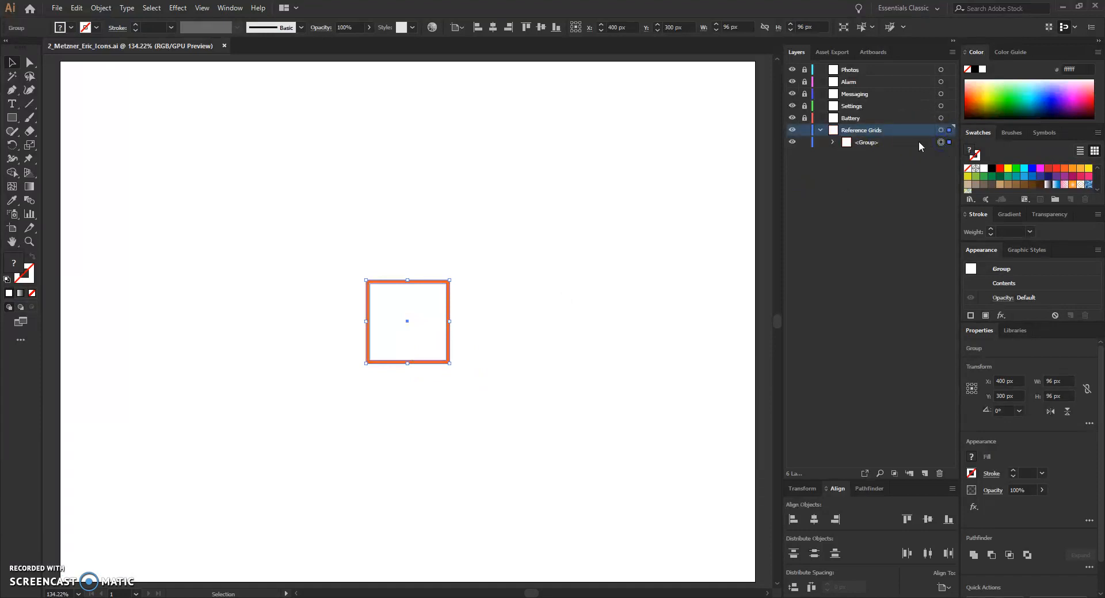
left_click(918, 142)
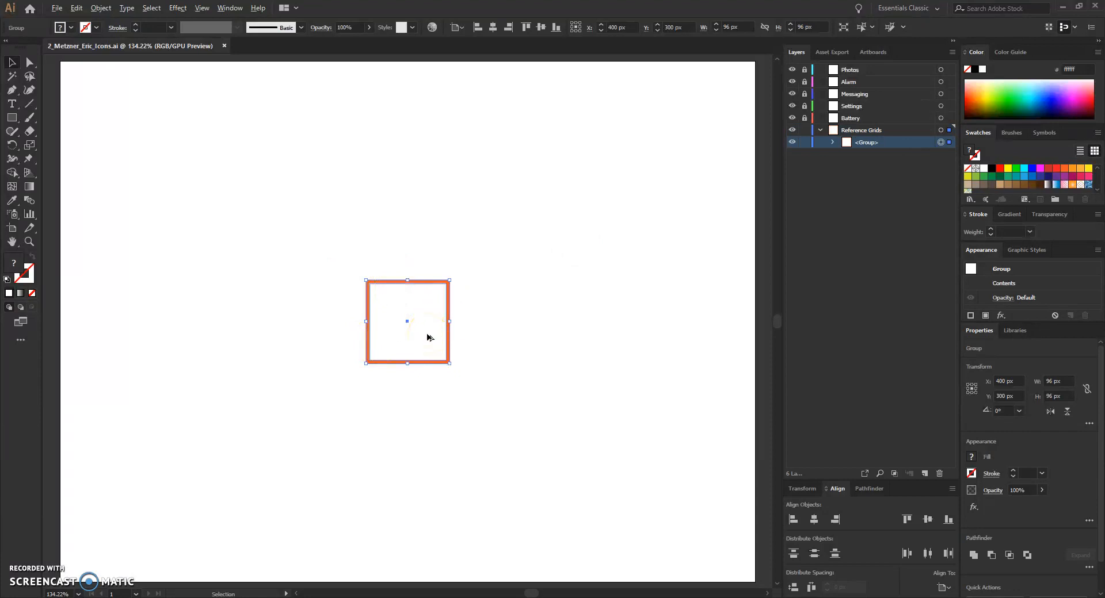
left_click(409, 337)
left_click_drag(408, 337, 498, 336)
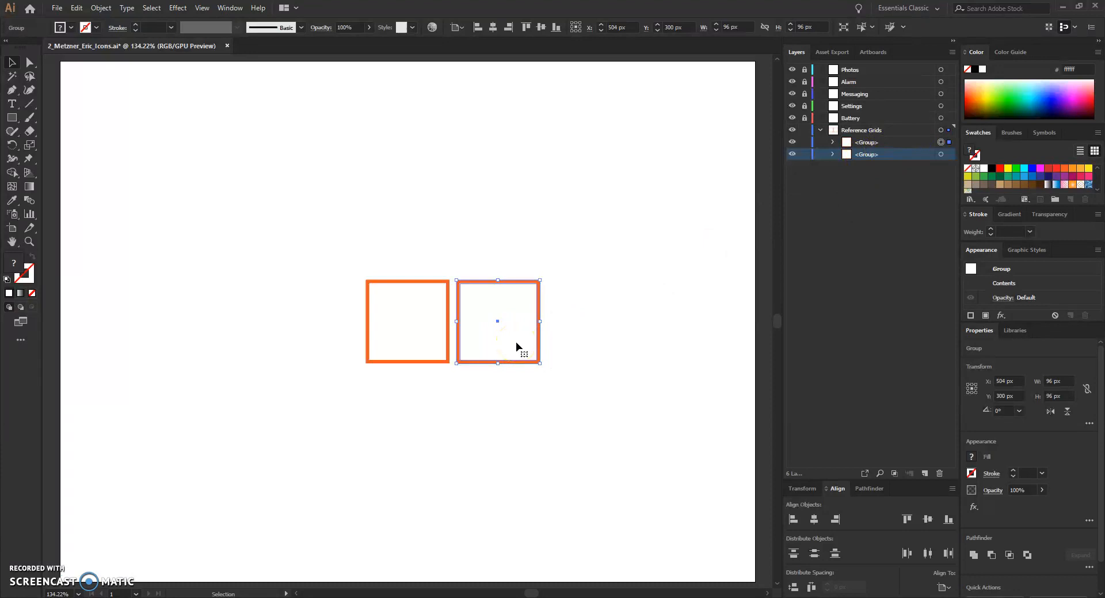
left_click_drag(517, 346, 771, 347)
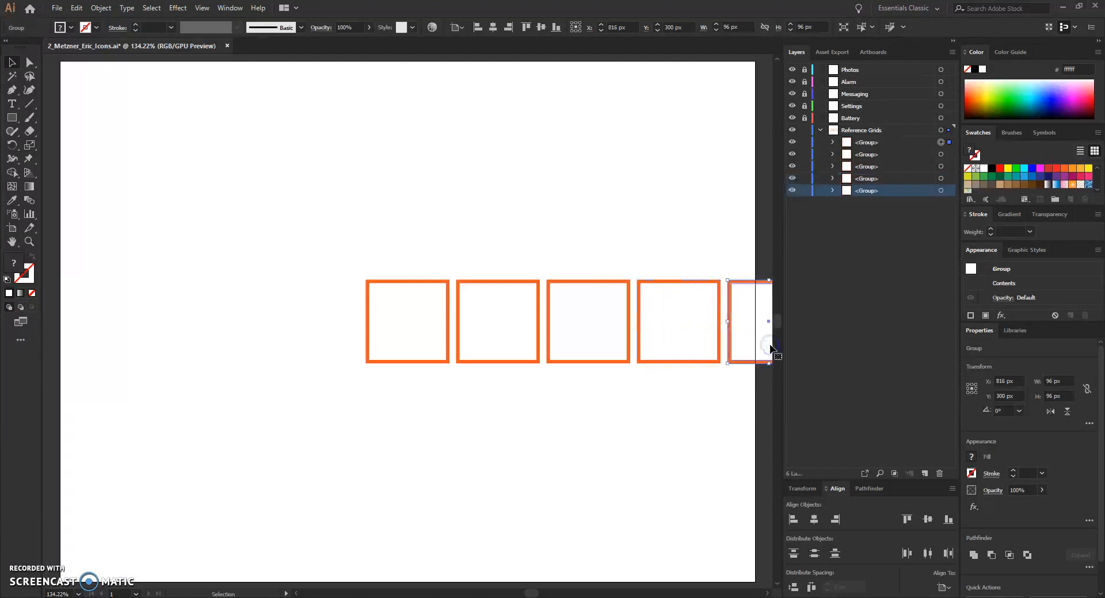
left_click(719, 426)
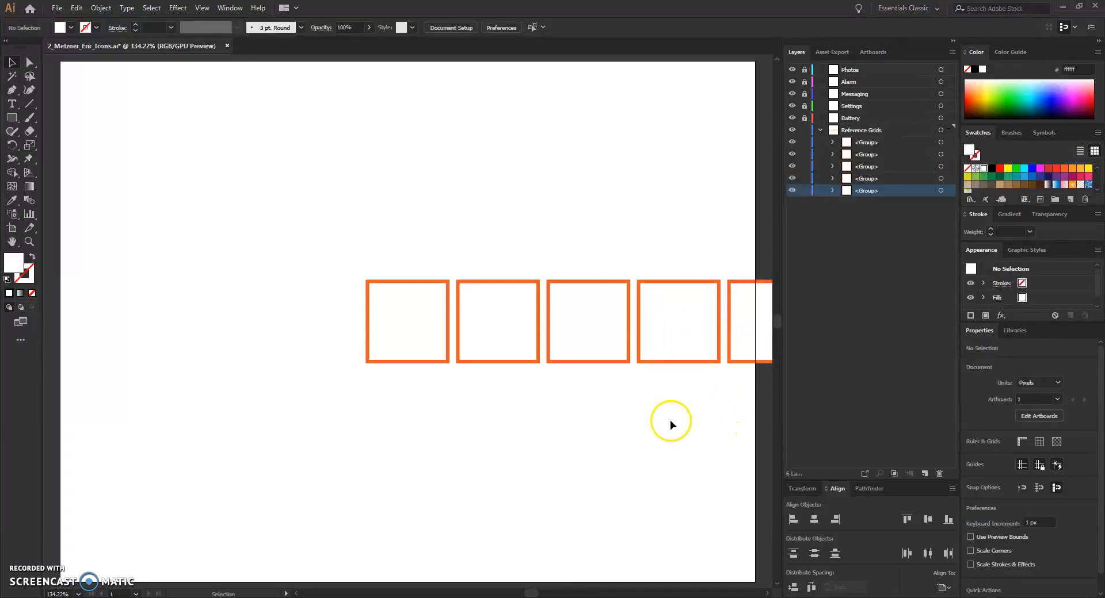
Step: Move the whole row of five squares to the left on the artboard and save
left_click_drag(295, 234, 749, 392)
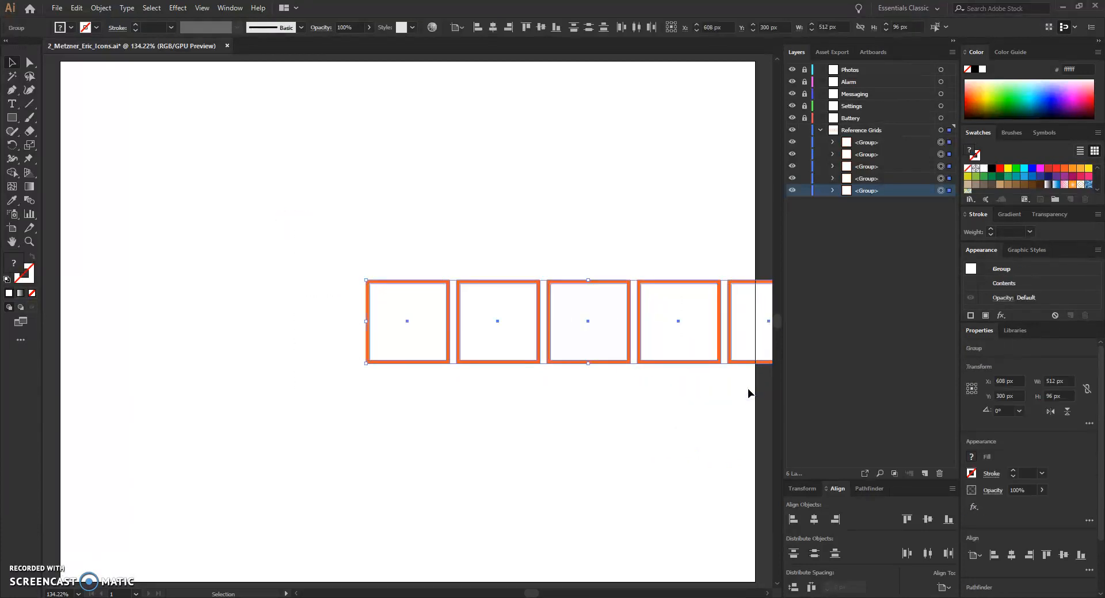
left_click_drag(606, 346, 423, 347)
left_click(432, 425)
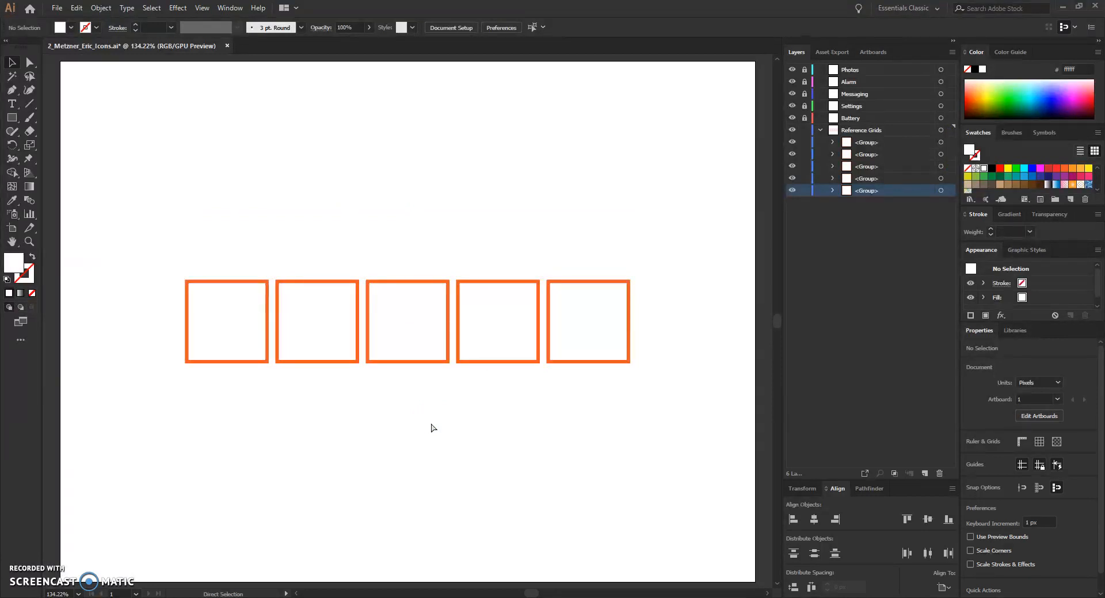
key("ctrl+s")
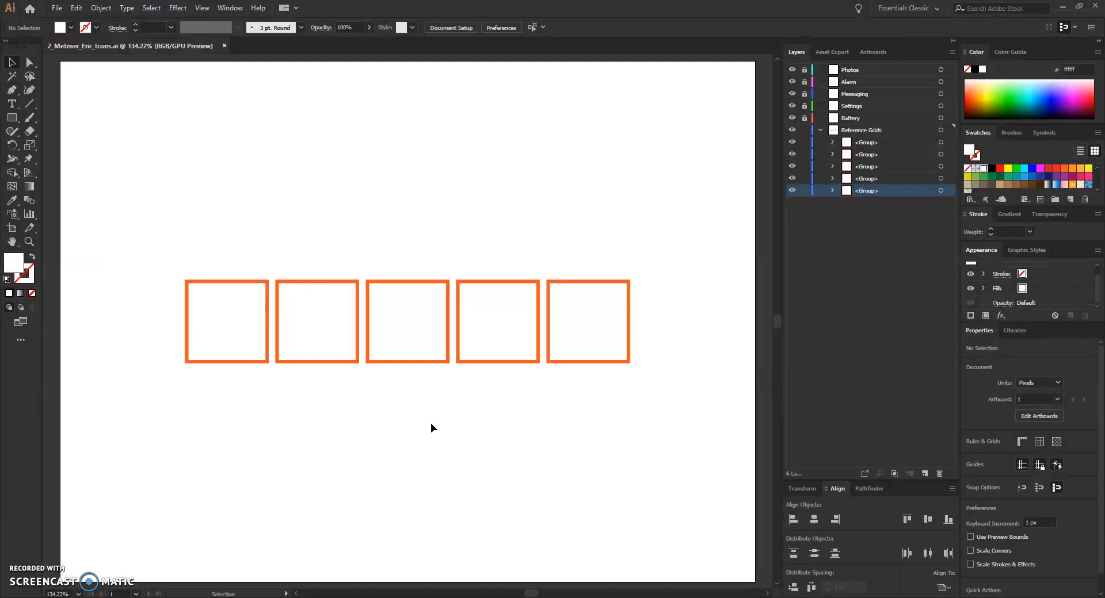
Step: Collapse the Reference Grids layer and lock it
left_click(820, 130)
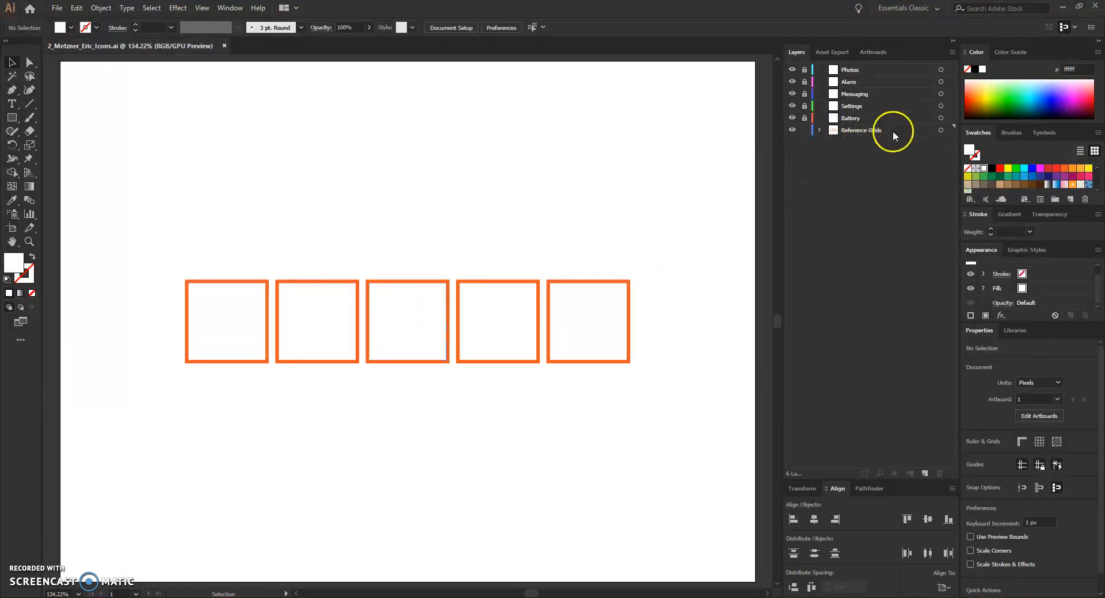
left_click(820, 130)
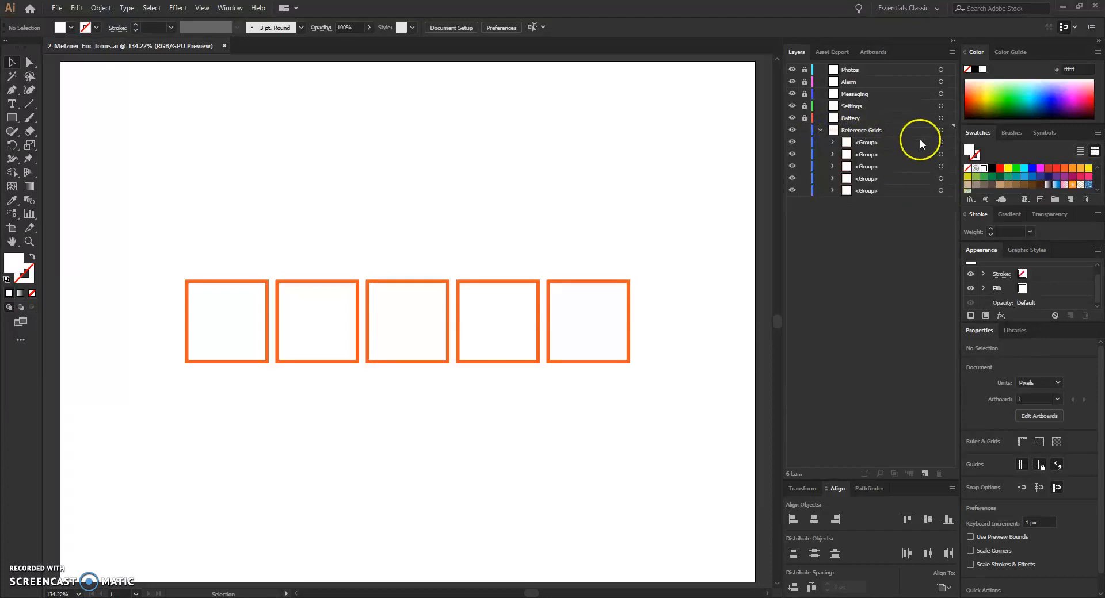
left_click(818, 130)
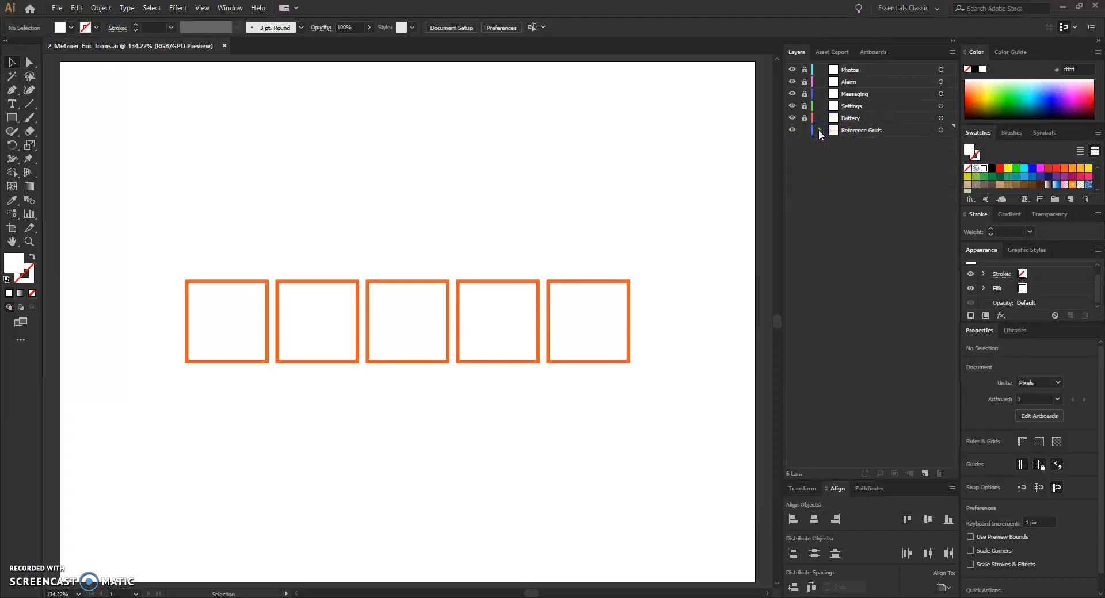
left_click(803, 130)
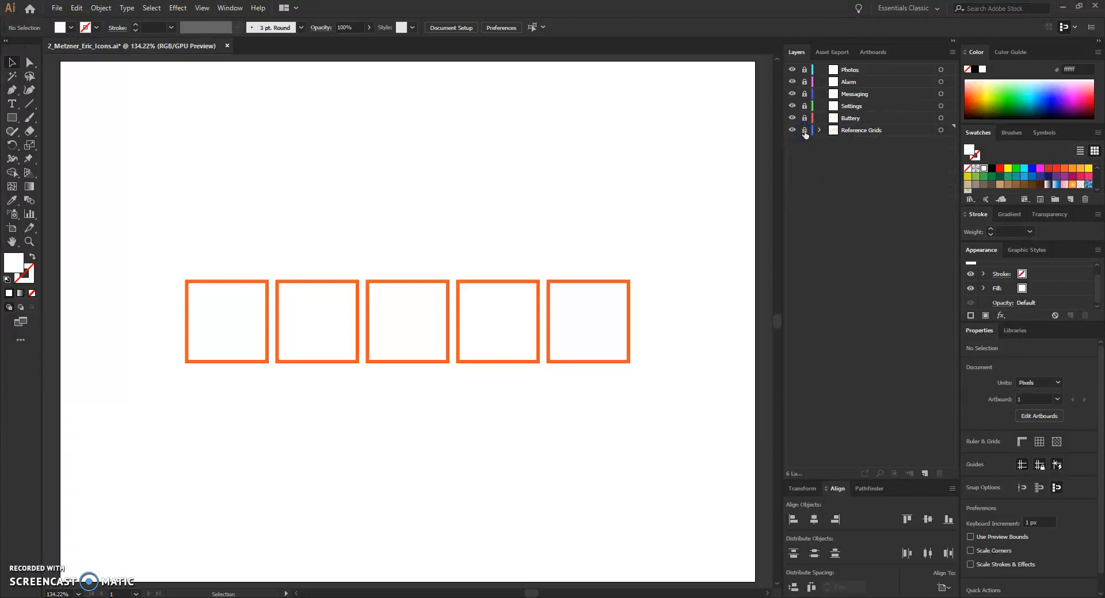